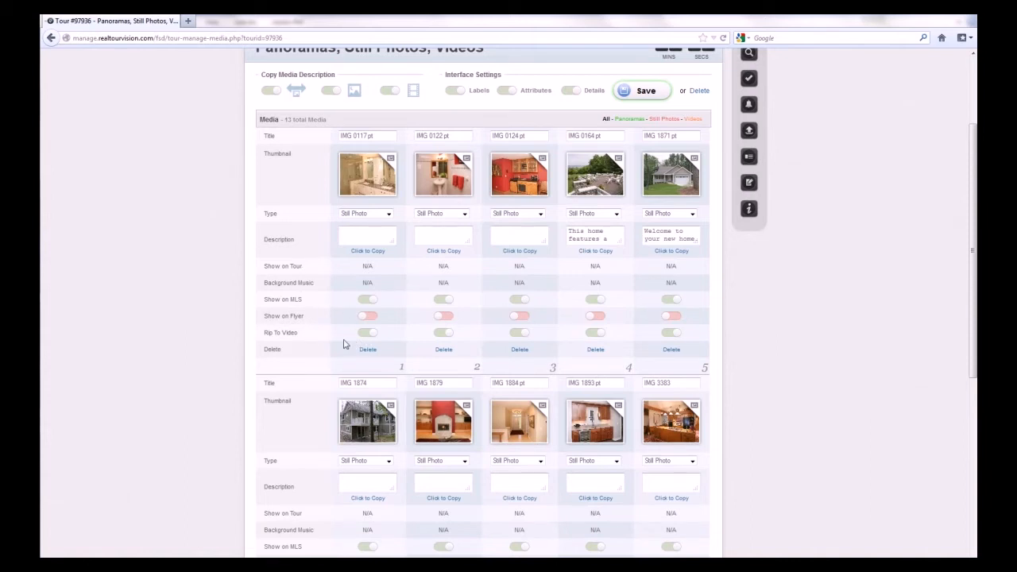
Enable Show on Flyer for the photos IMG 0117 pt, IMG 1871 pt and IMG 0164 pt
click(369, 317)
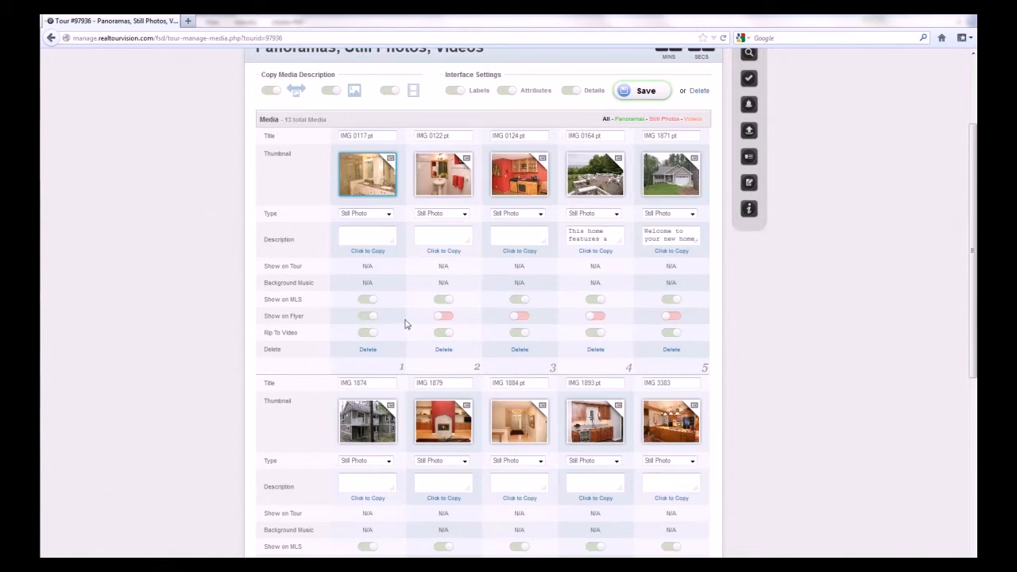
click(671, 318)
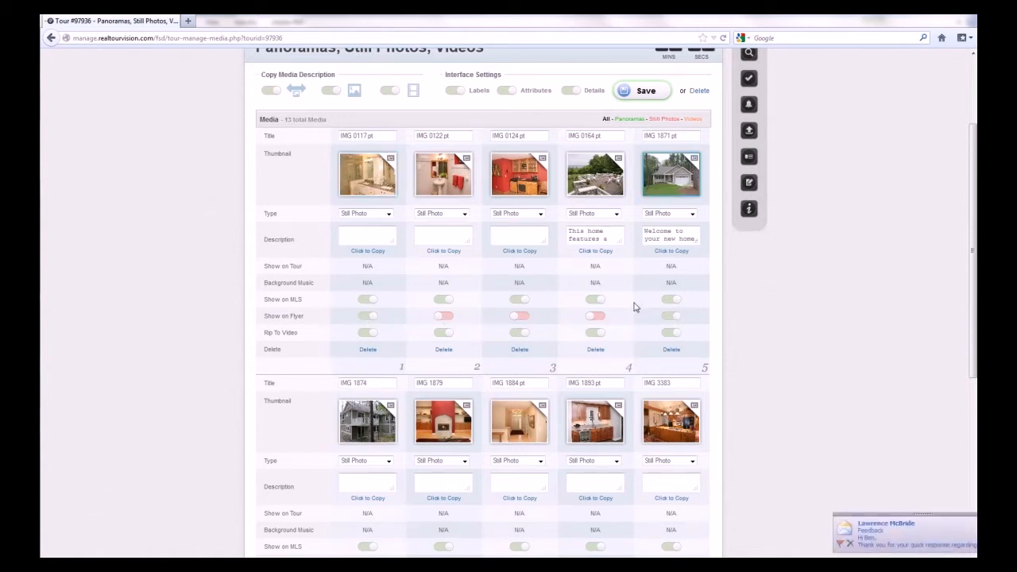
click(597, 318)
Enable Show on Flyer for IMG 1879, IMG 3415 and Example exterior, and save the media settings
scroll(597, 320, down, 3)
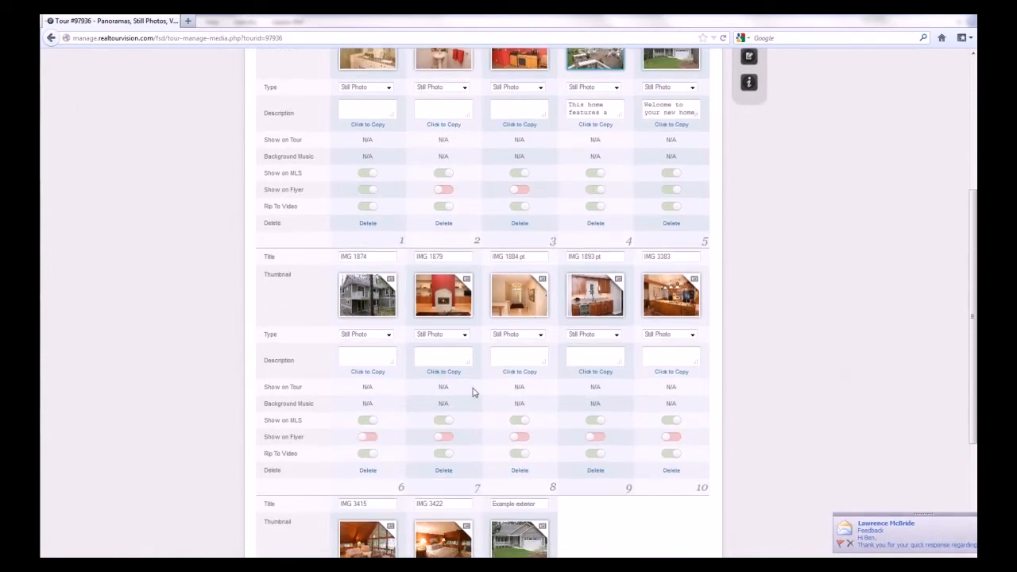
click(445, 439)
scroll(469, 417, down, 3)
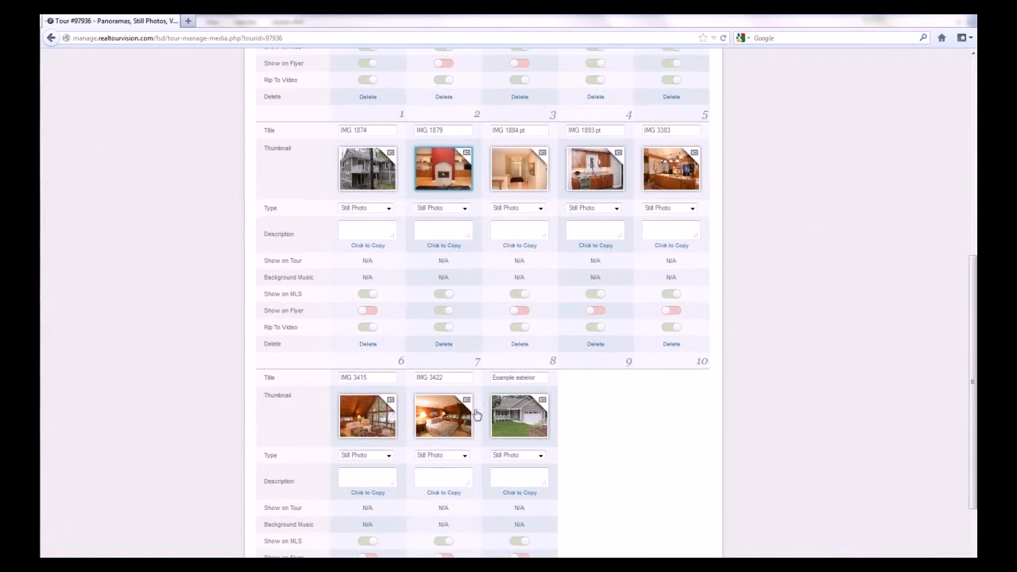
scroll(467, 429, down, 2)
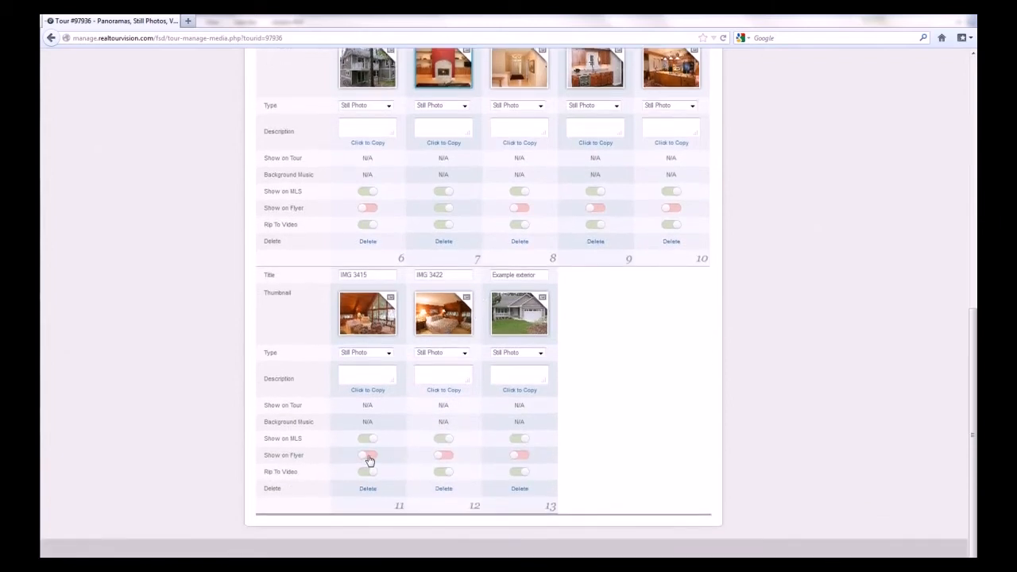
click(369, 458)
click(521, 456)
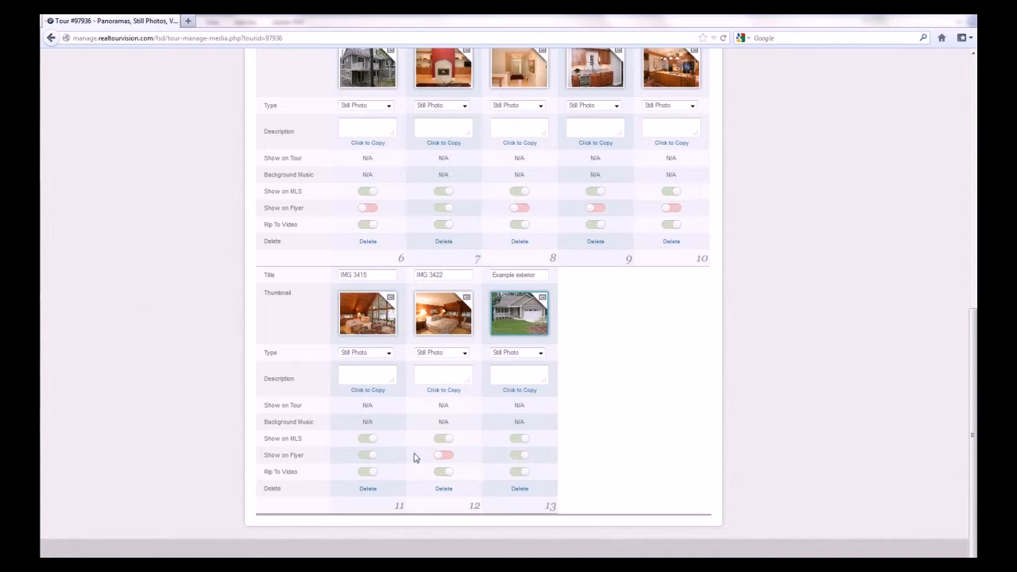
scroll(429, 362, up, 5)
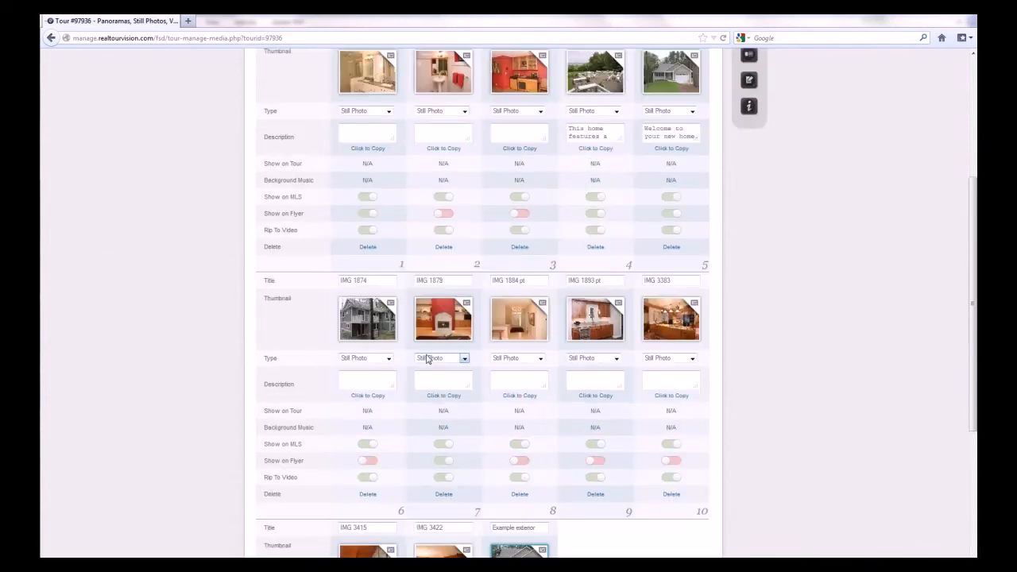
scroll(426, 359, up, 3)
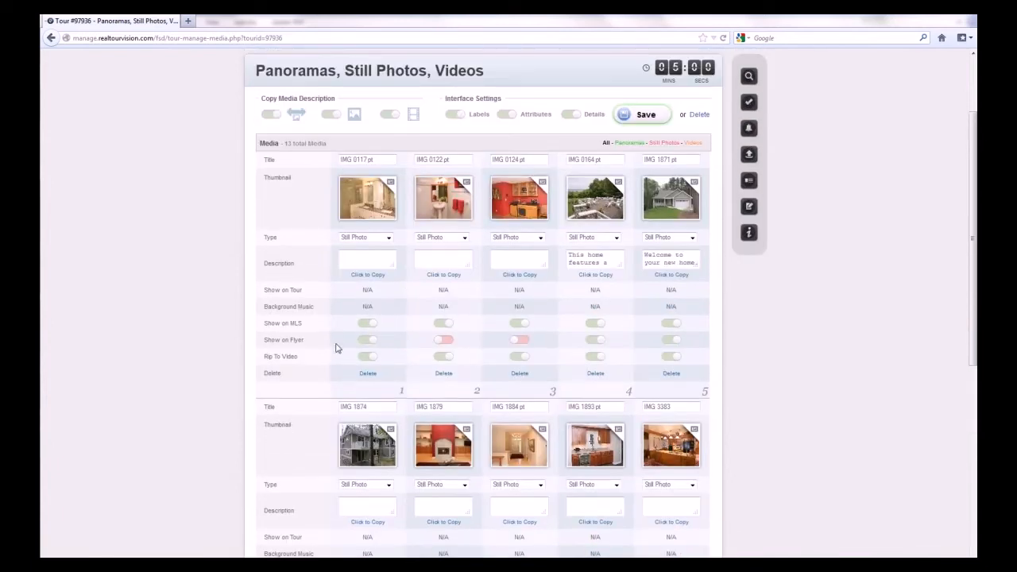
click(644, 116)
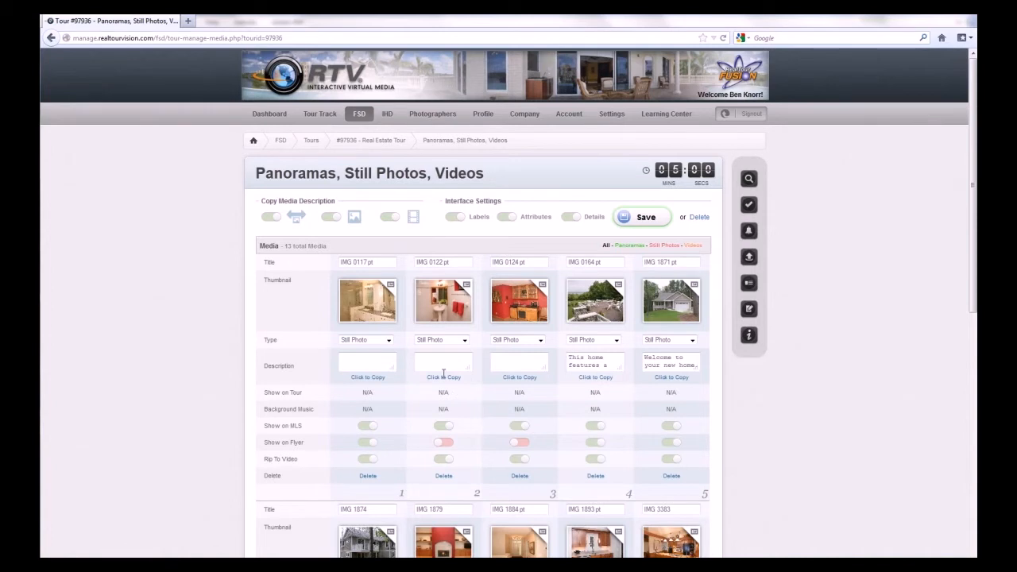
Open the tour's flyer layouts and look through all the available designs
click(748, 337)
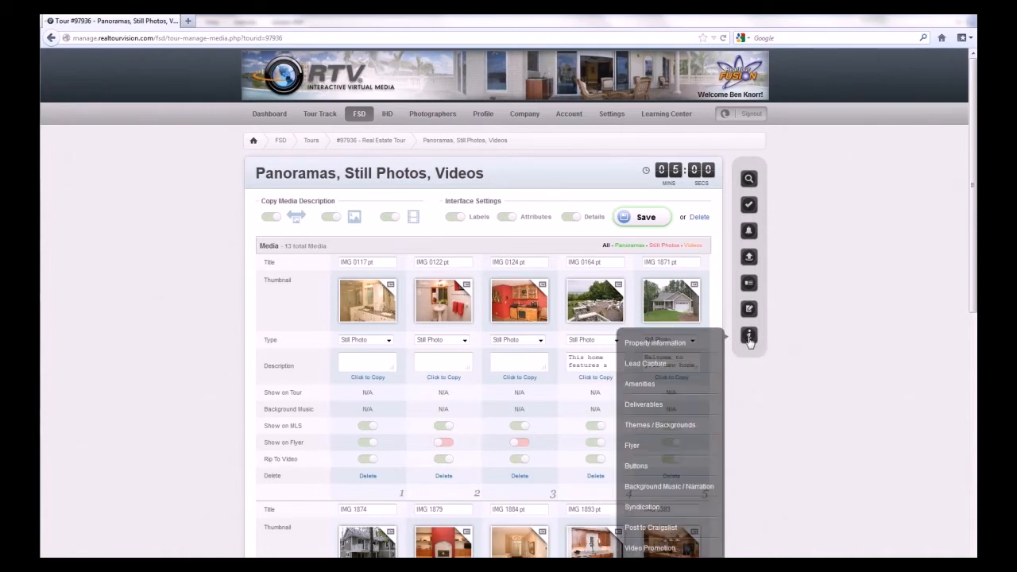
click(638, 450)
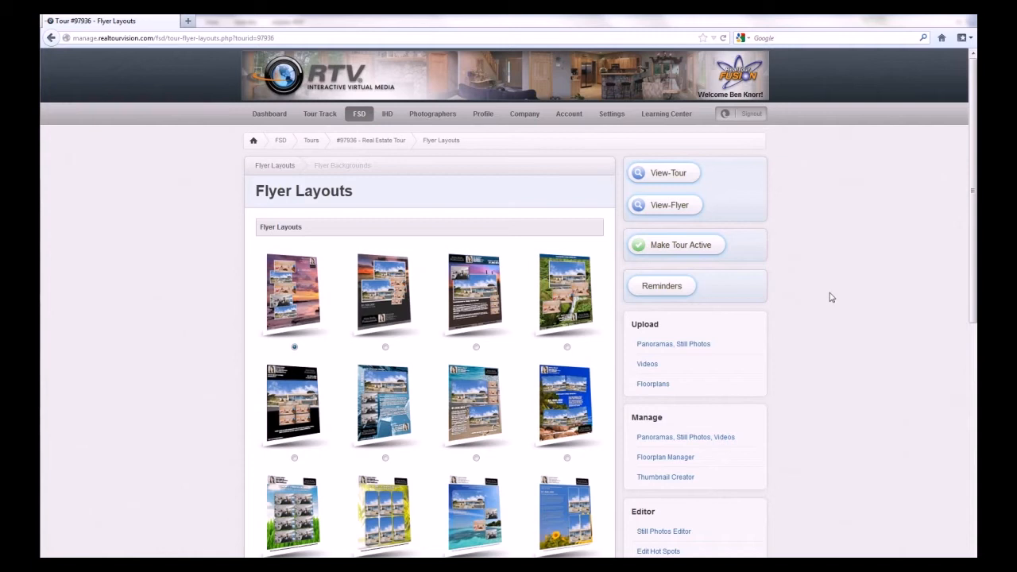
scroll(829, 308, down, 3)
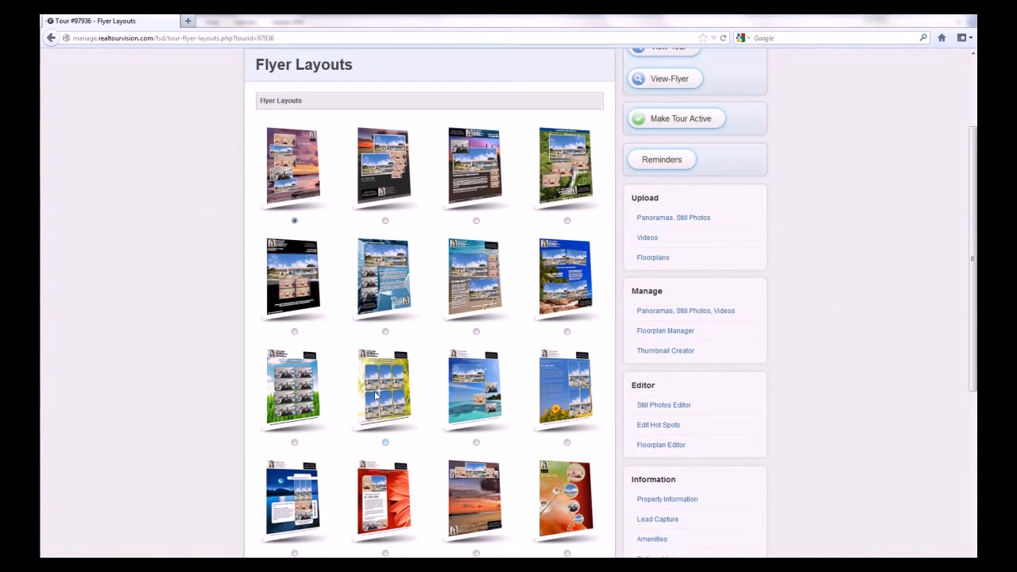
scroll(376, 395, down, 5)
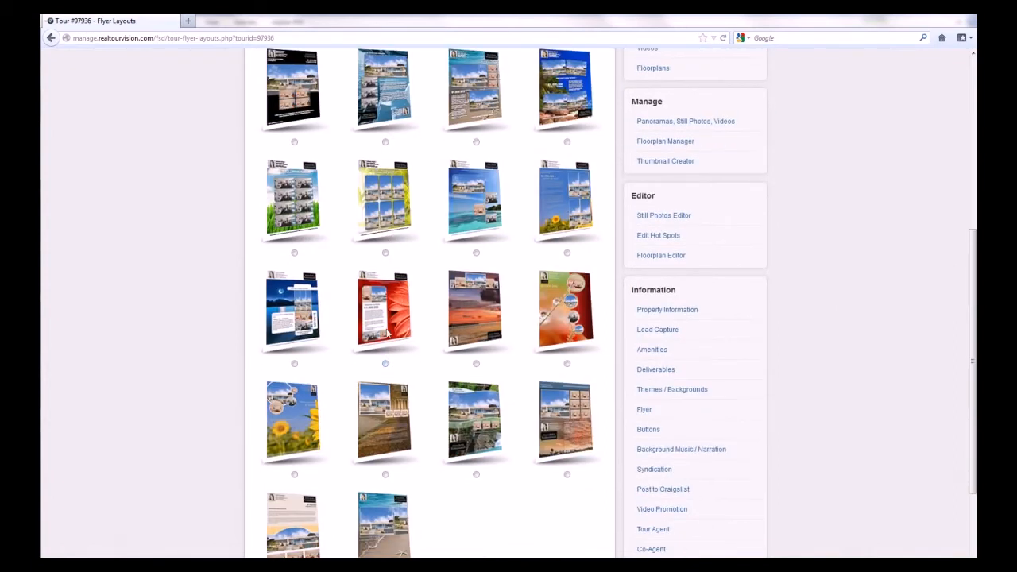
scroll(399, 350, down, 3)
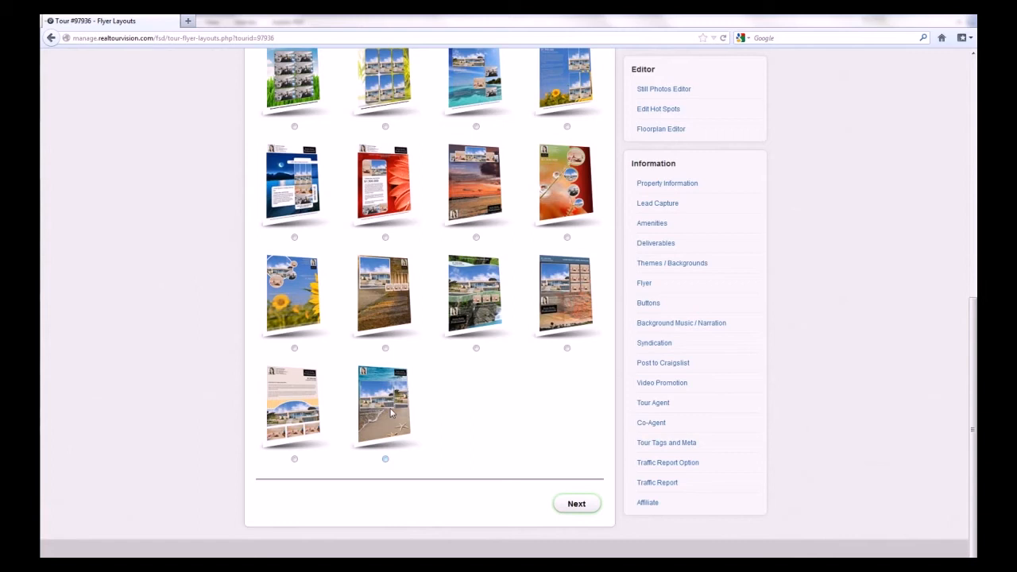
scroll(391, 413, up, 6)
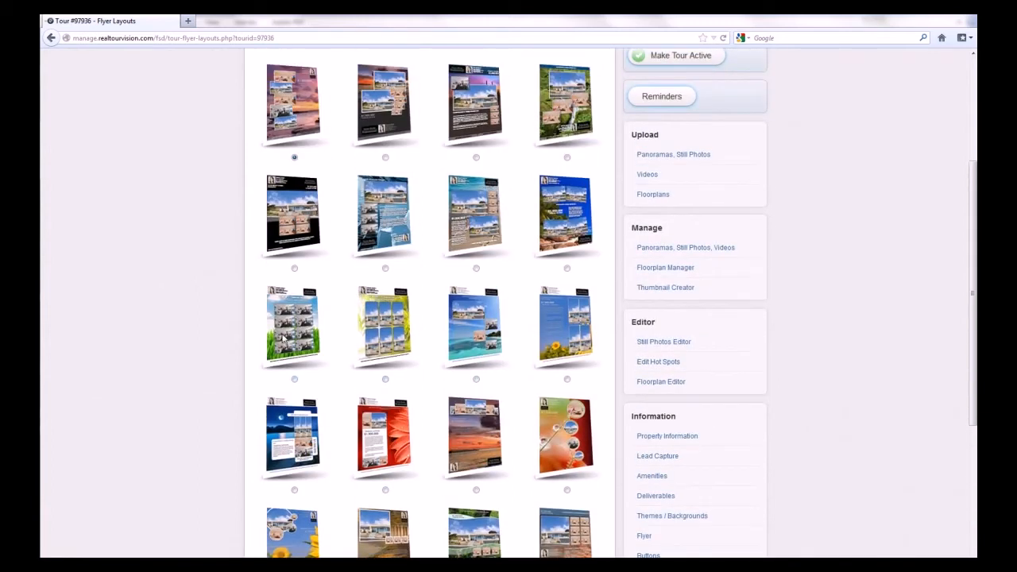
scroll(286, 338, up, 2)
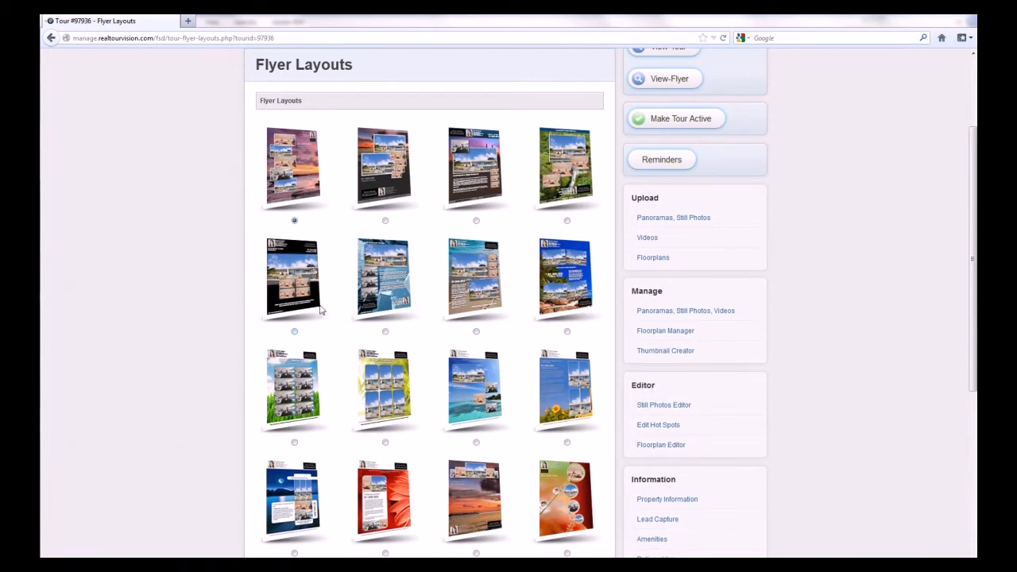
scroll(379, 279, down, 2)
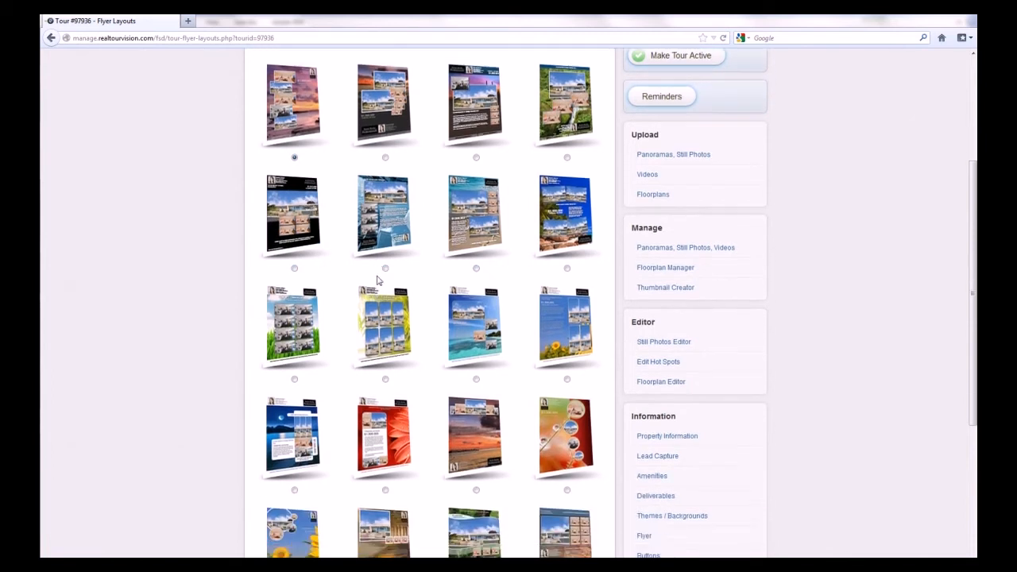
scroll(377, 282, up, 2)
scroll(382, 281, down, 3)
scroll(387, 280, down, 2)
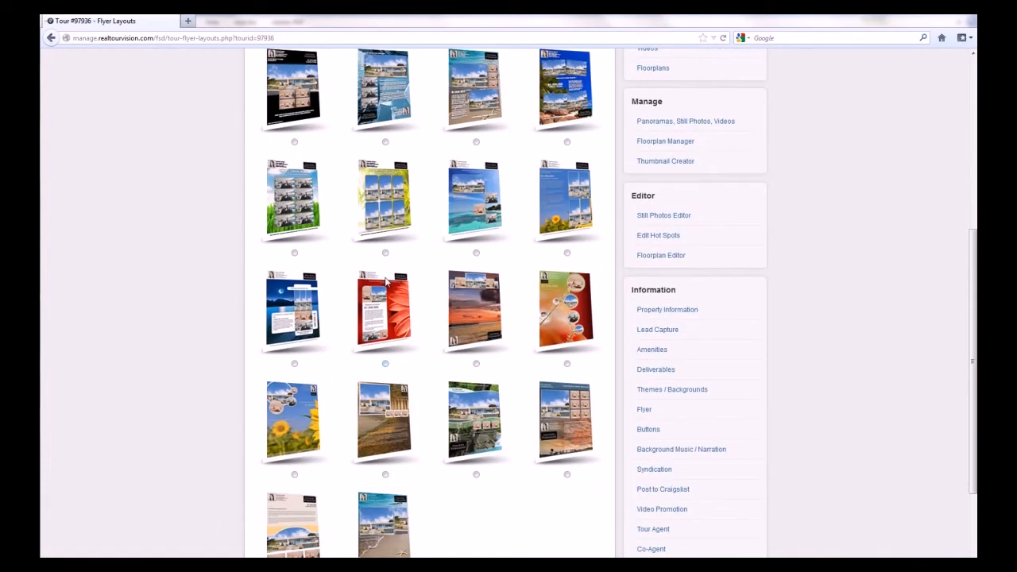
scroll(387, 285, down, 3)
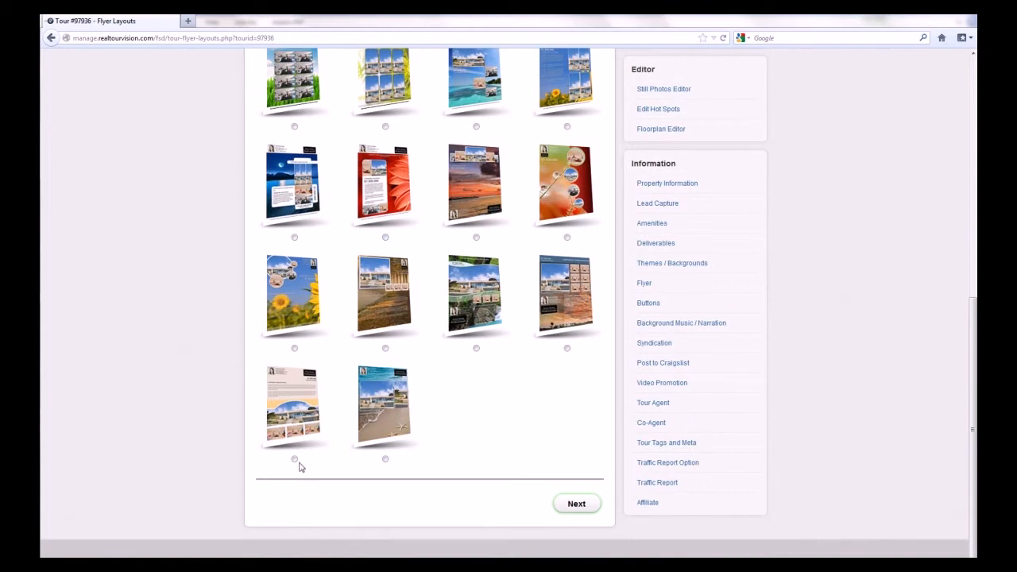
scroll(471, 321, up, 10)
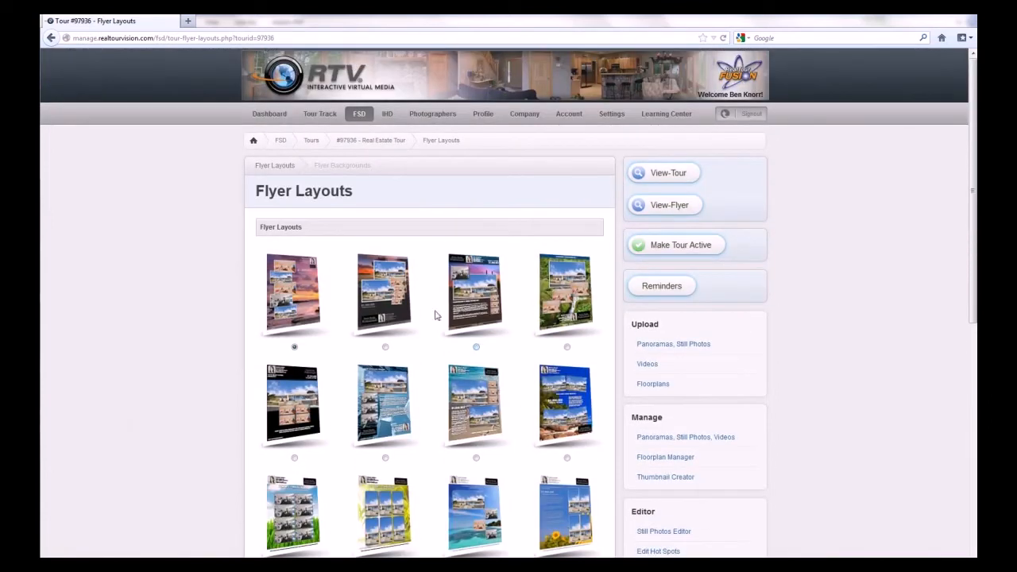
Choose the third flyer layout in the first row and continue to the flyer backgrounds
click(475, 347)
scroll(476, 321, down, 3)
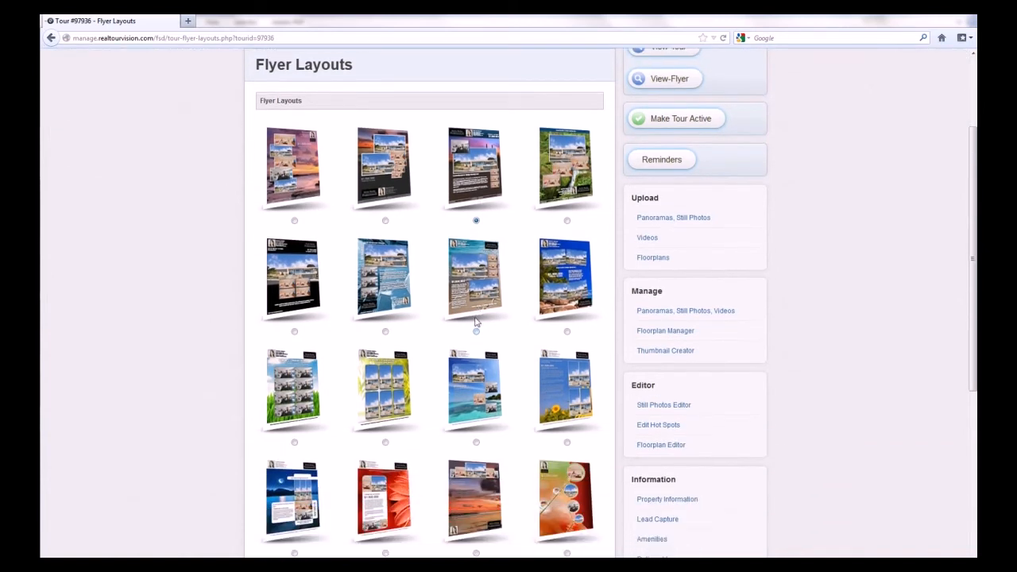
scroll(478, 321, down, 3)
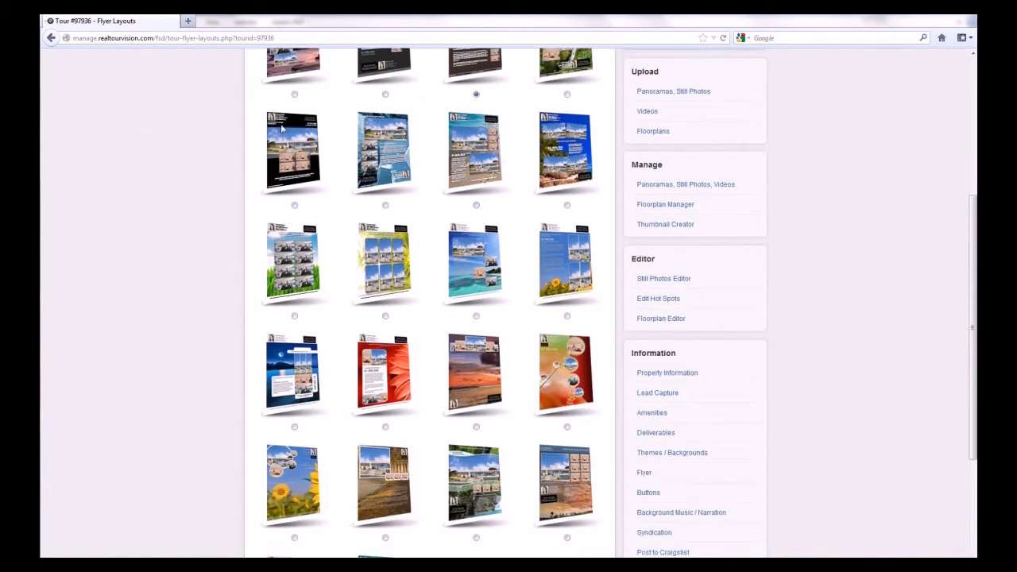
scroll(467, 244, down, 5)
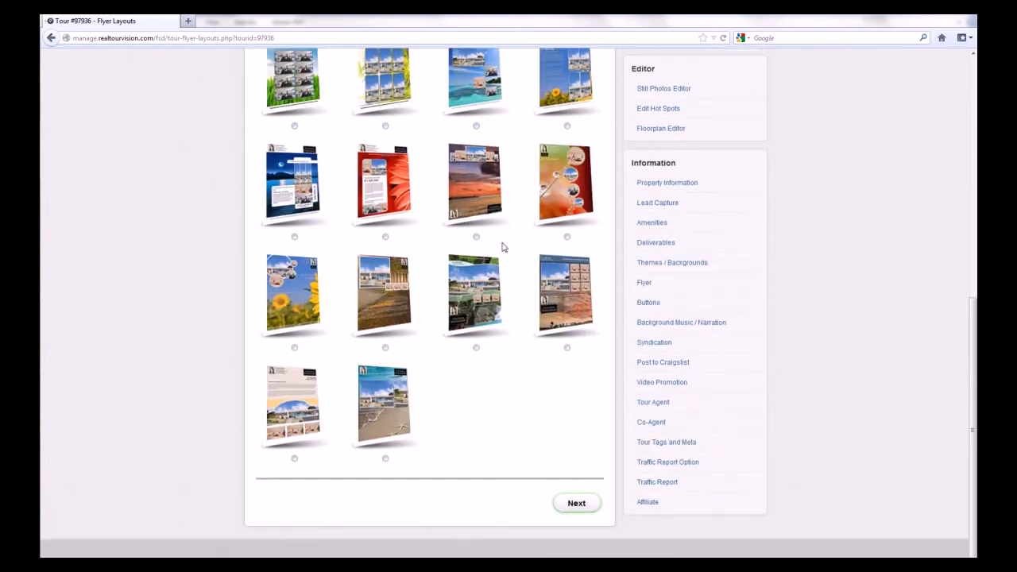
click(576, 504)
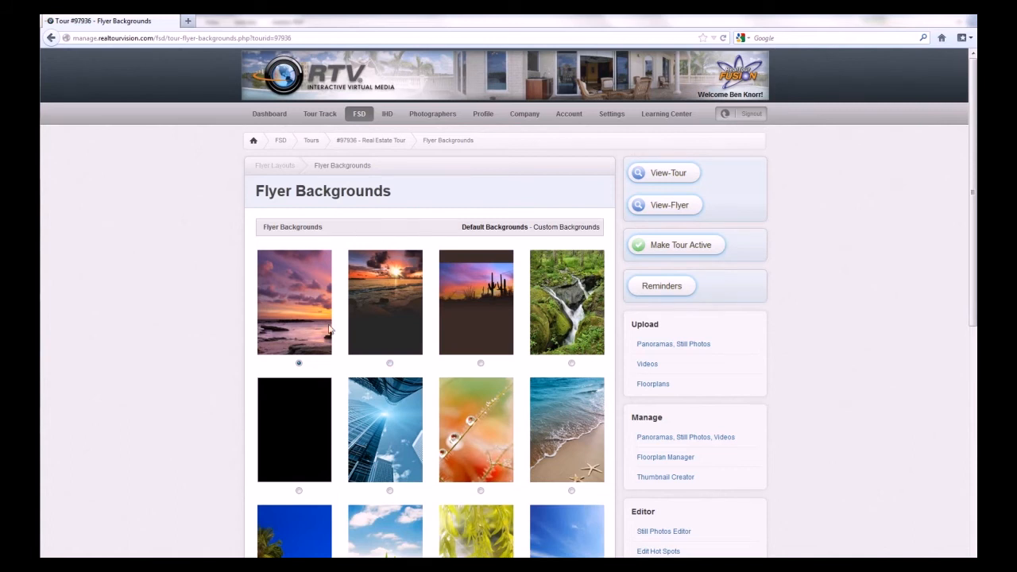
Select the sandy beach with starfish as the flyer background, after trying the plain black one
scroll(415, 348, down, 2)
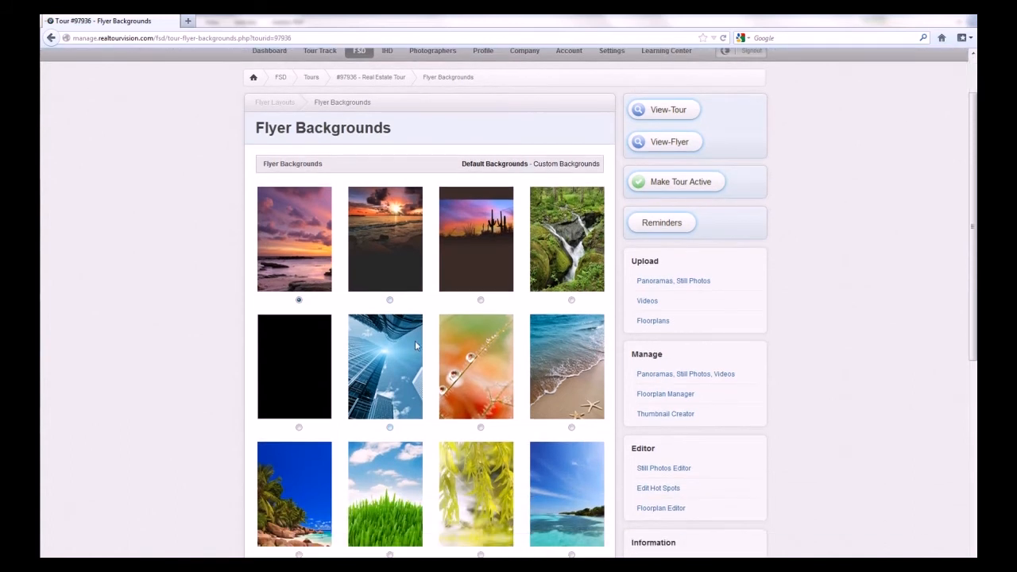
scroll(413, 365, down, 2)
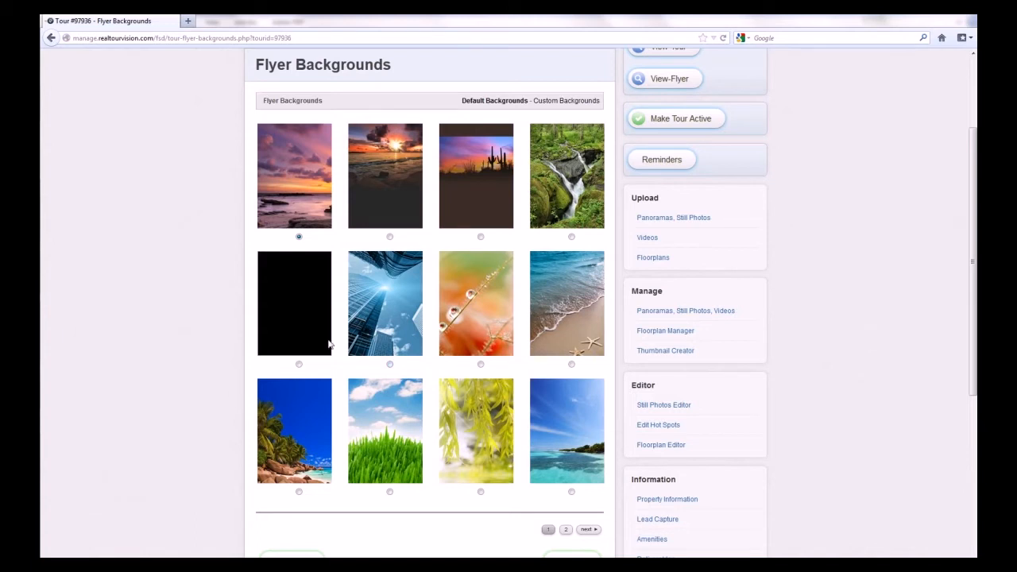
click(299, 364)
click(564, 307)
scroll(383, 394, down, 3)
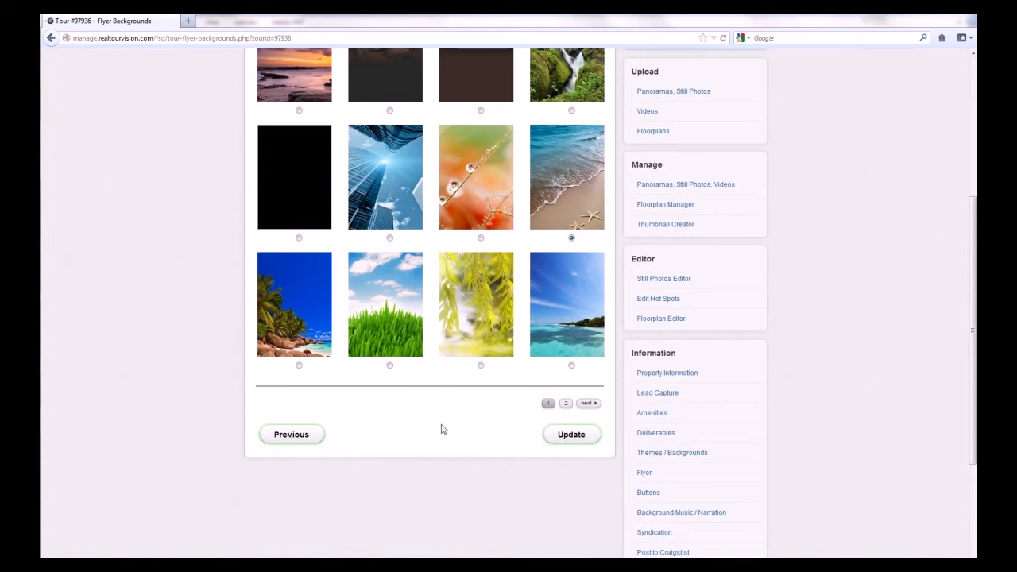
Go back to the flyer layouts and proceed again to the flyer backgrounds
click(291, 436)
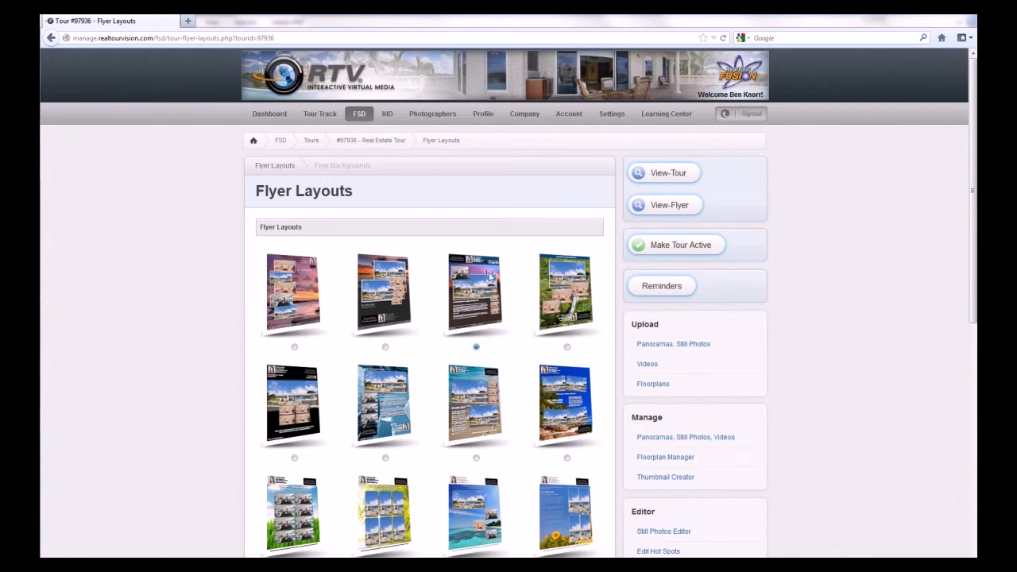
scroll(529, 402, down, 5)
click(578, 505)
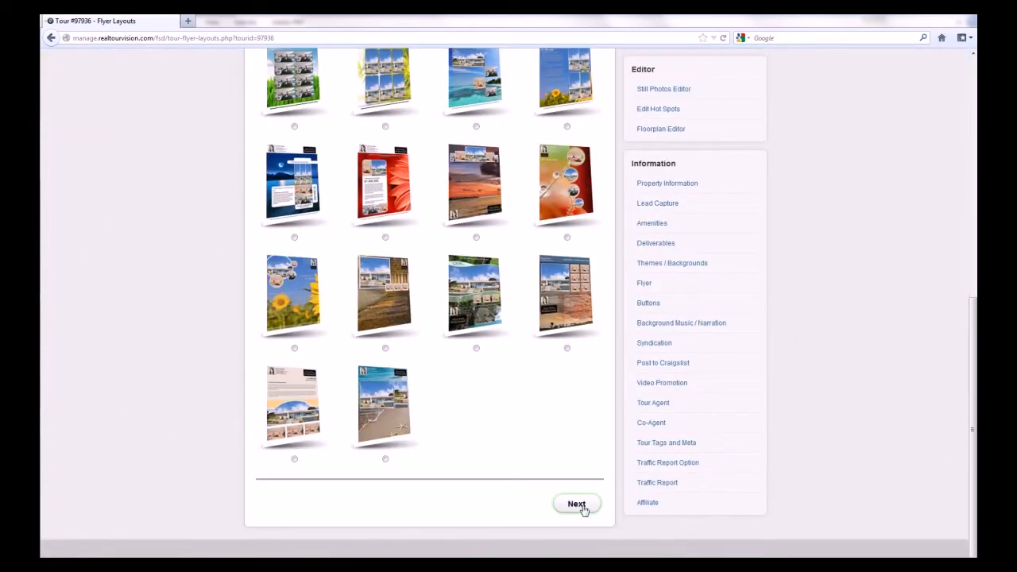
Update the flyer with the selected beach background
scroll(561, 325, down, 3)
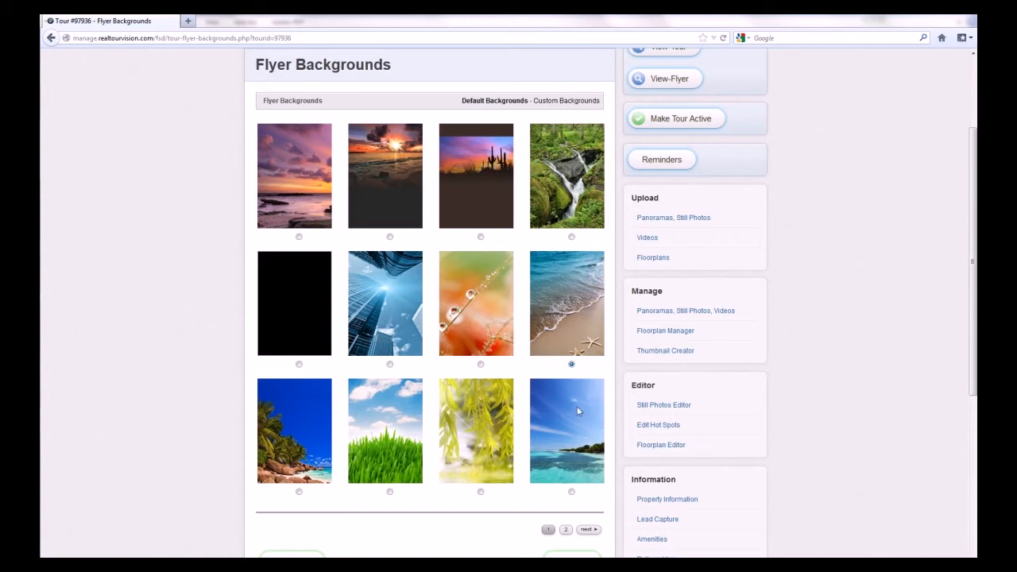
scroll(558, 333, up, 1)
scroll(493, 318, down, 2)
scroll(493, 318, down, 2)
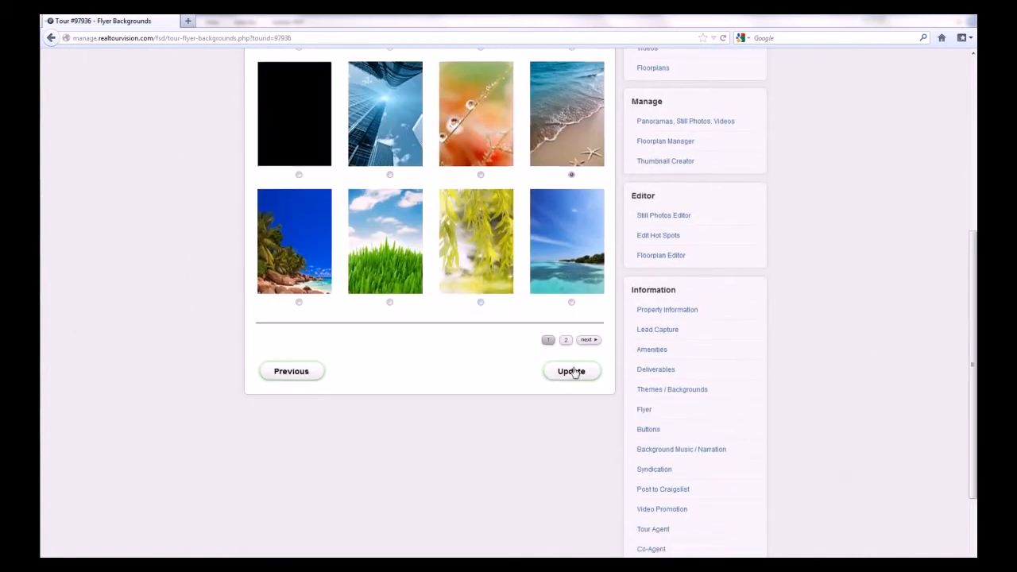
click(572, 372)
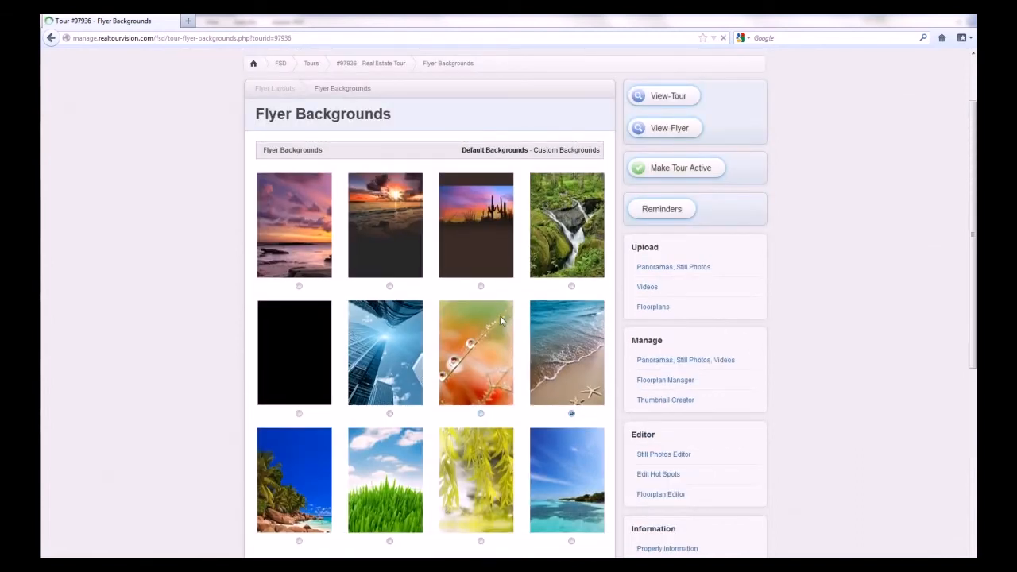
scroll(492, 309, up, 2)
scroll(498, 316, down, 3)
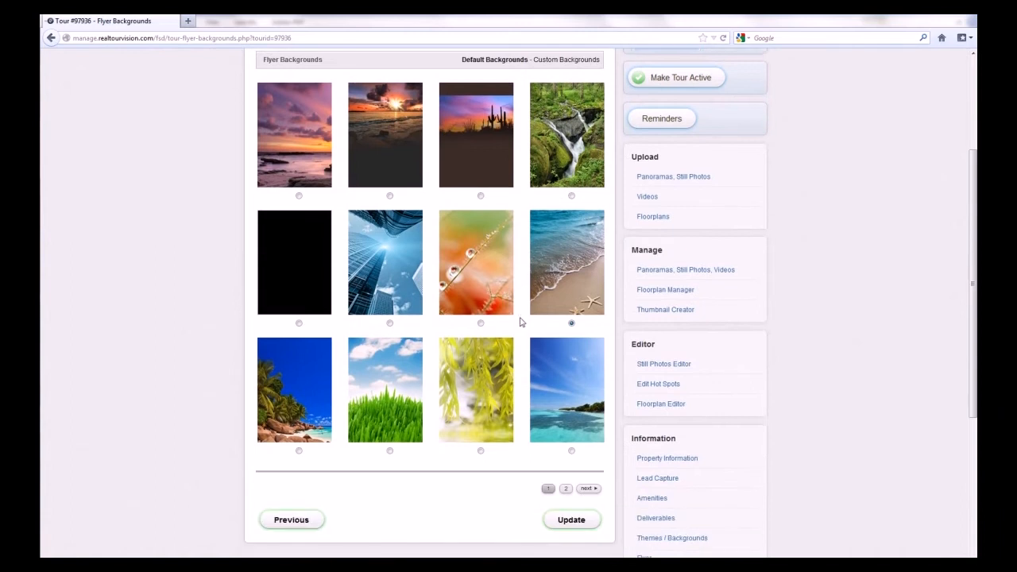
scroll(510, 393, up, 3)
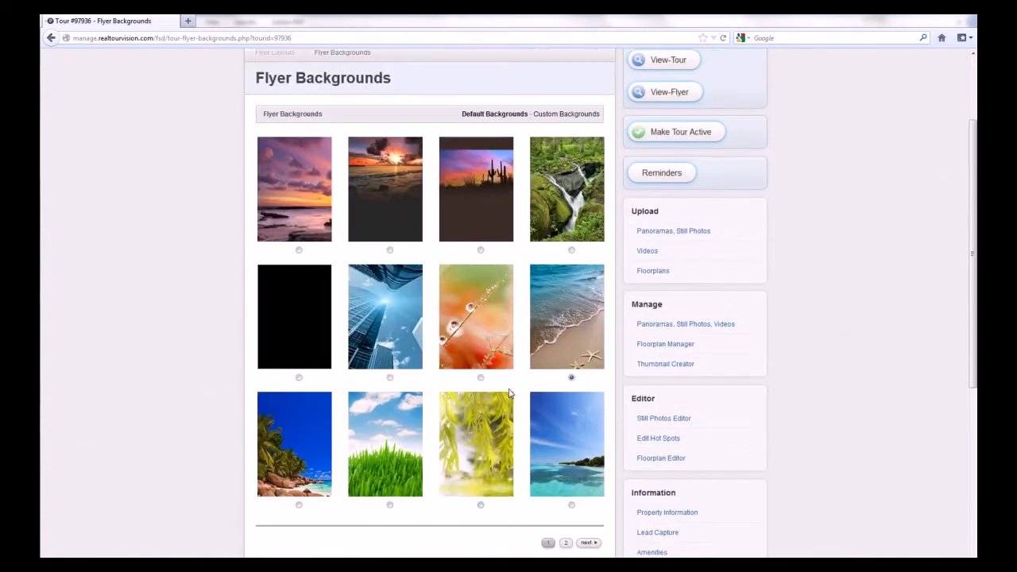
scroll(512, 392, down, 5)
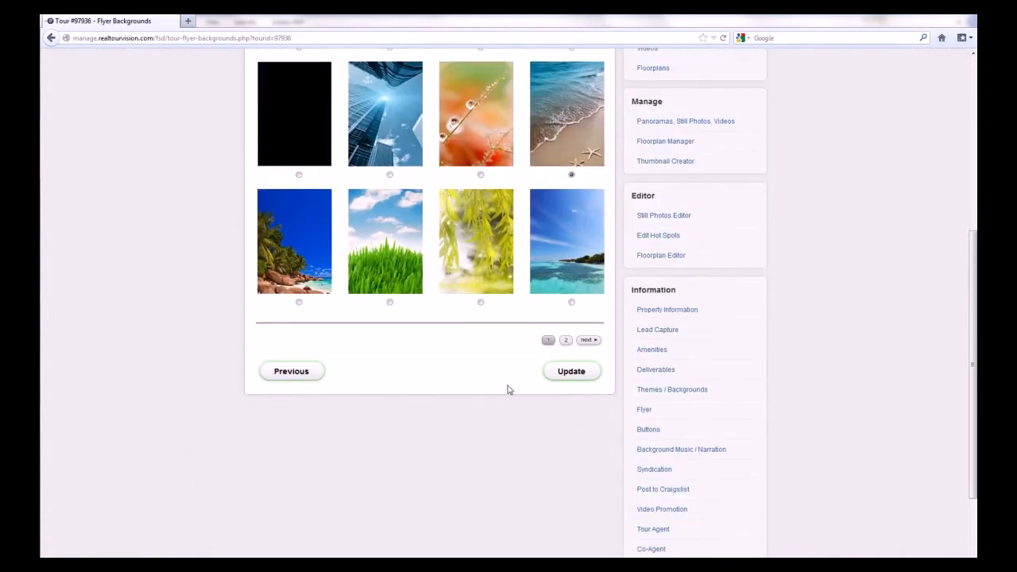
Open the tour's flyer preview and let the flyer generate
scroll(510, 390, up, 4)
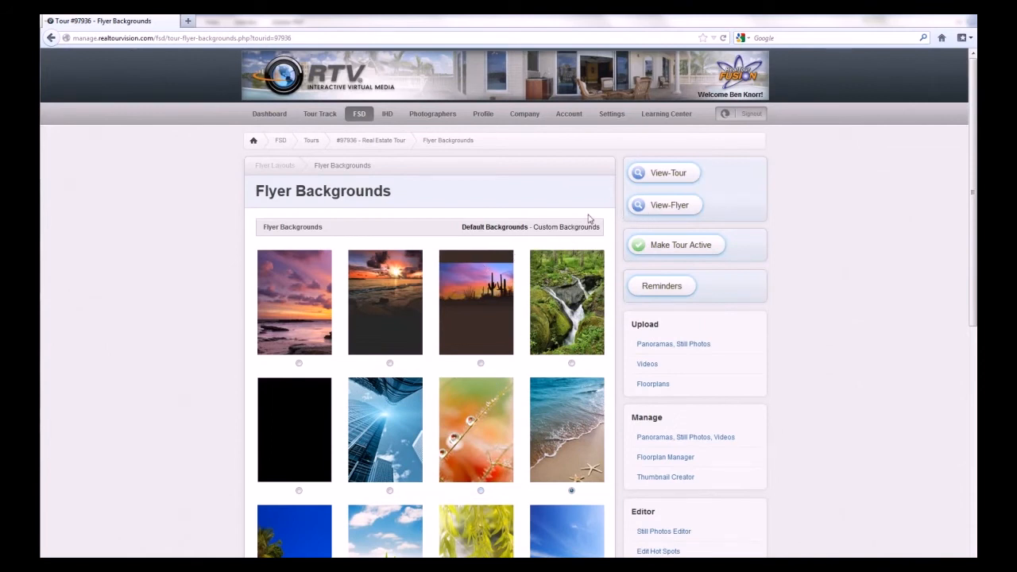
click(664, 207)
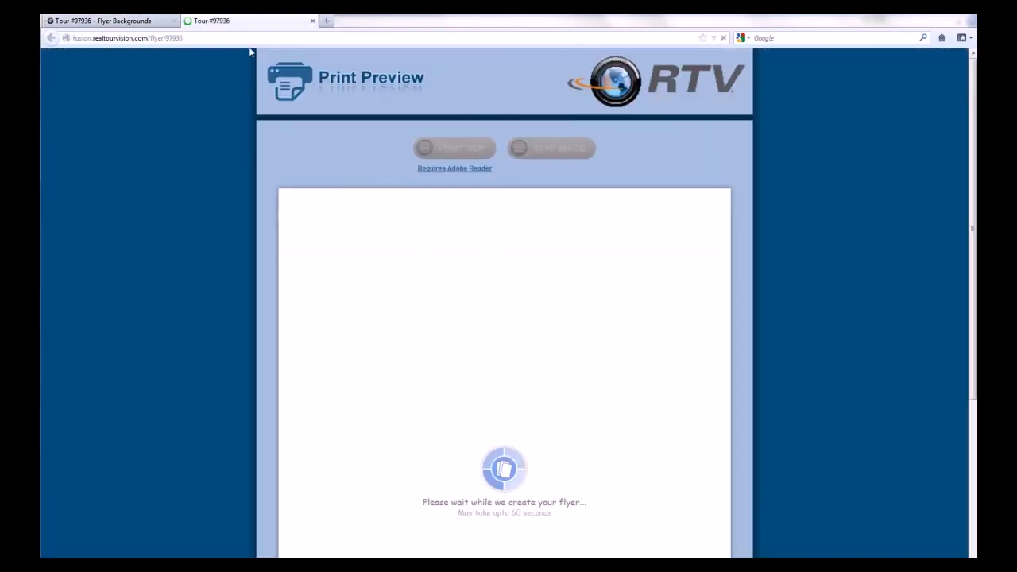
scroll(531, 434, down, 1)
scroll(530, 435, down, 3)
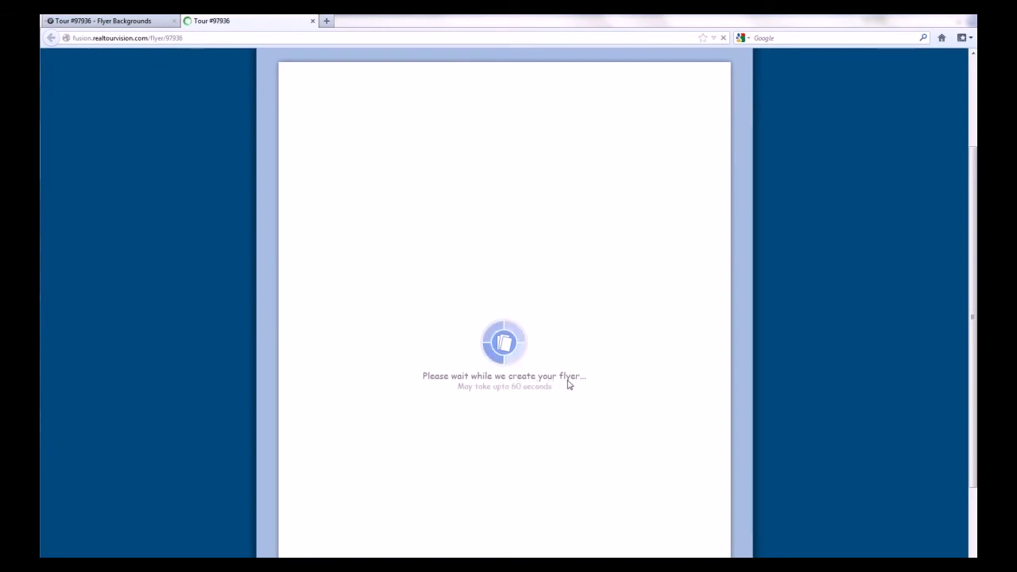
scroll(588, 389, up, 4)
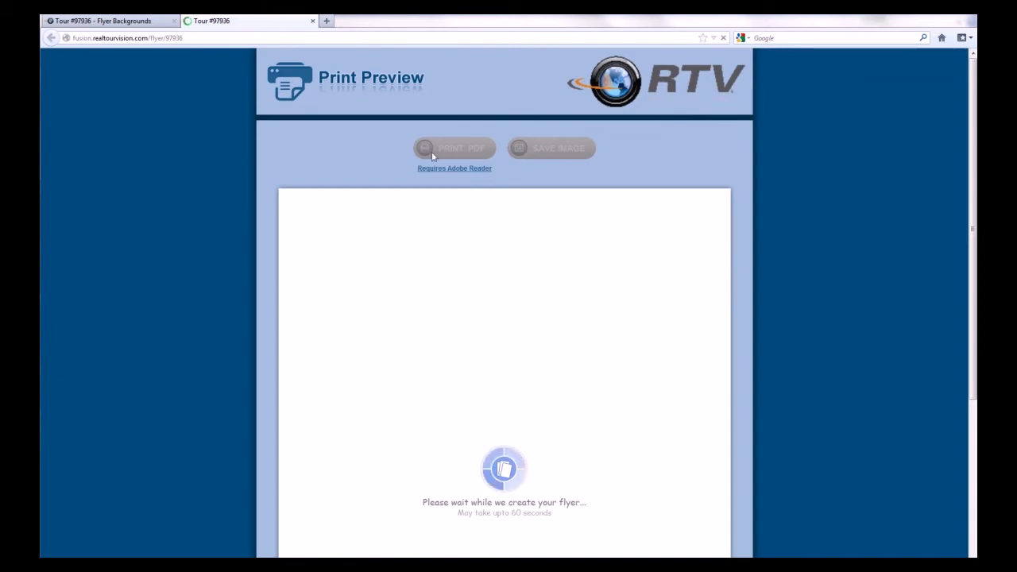
scroll(534, 391, down, 1)
scroll(534, 394, down, 3)
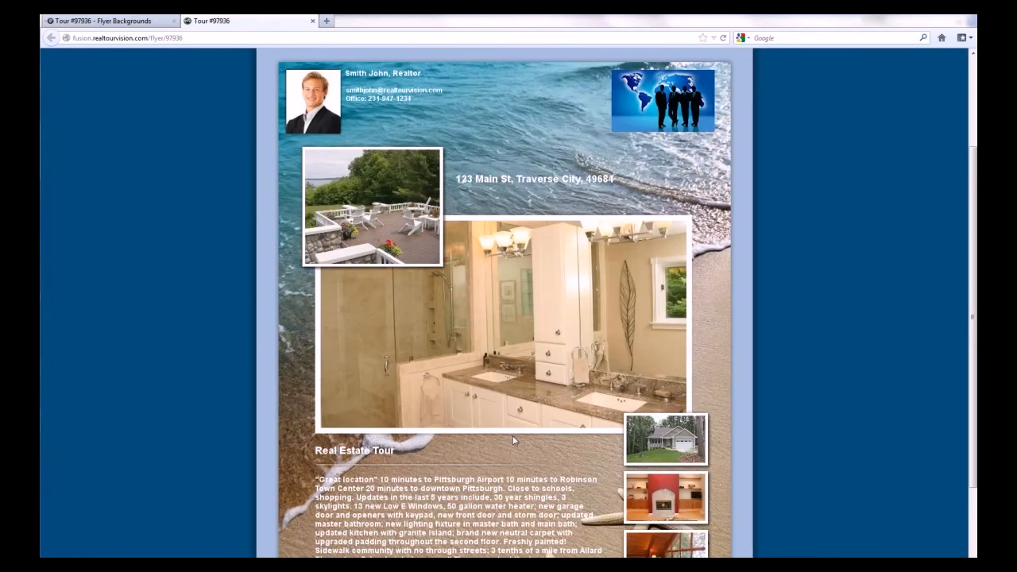
Examine the generated flyer's agent details, main photo, smaller photos, property description and mobile tour code
scroll(570, 392, up, 2)
scroll(569, 393, up, 1)
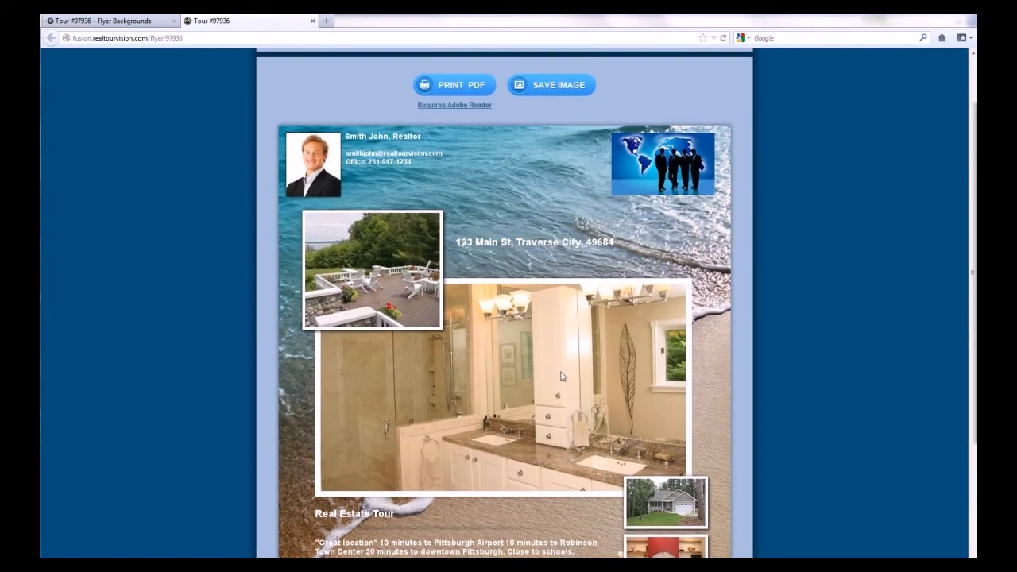
scroll(443, 248, down, 3)
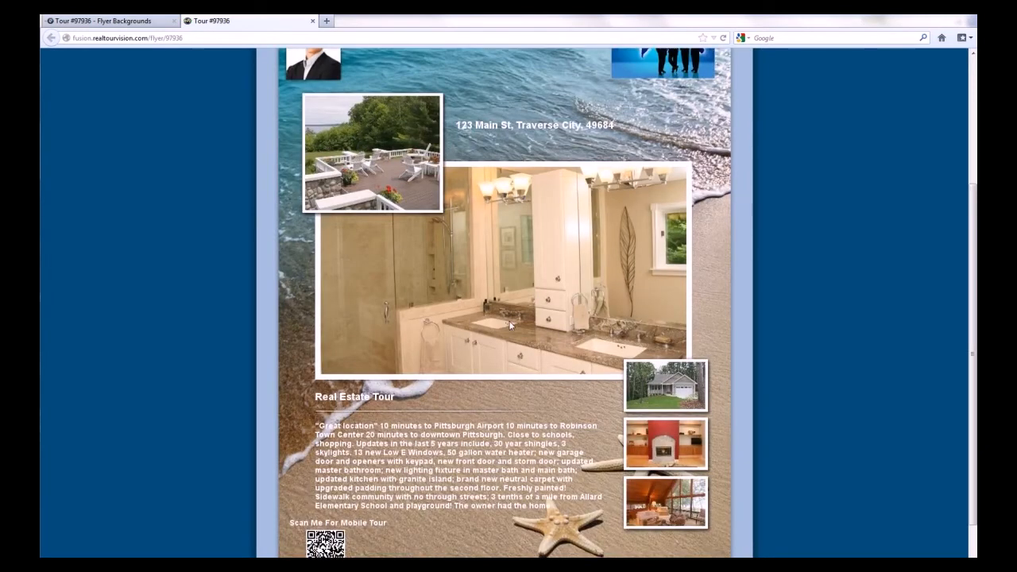
scroll(464, 390, up, 2)
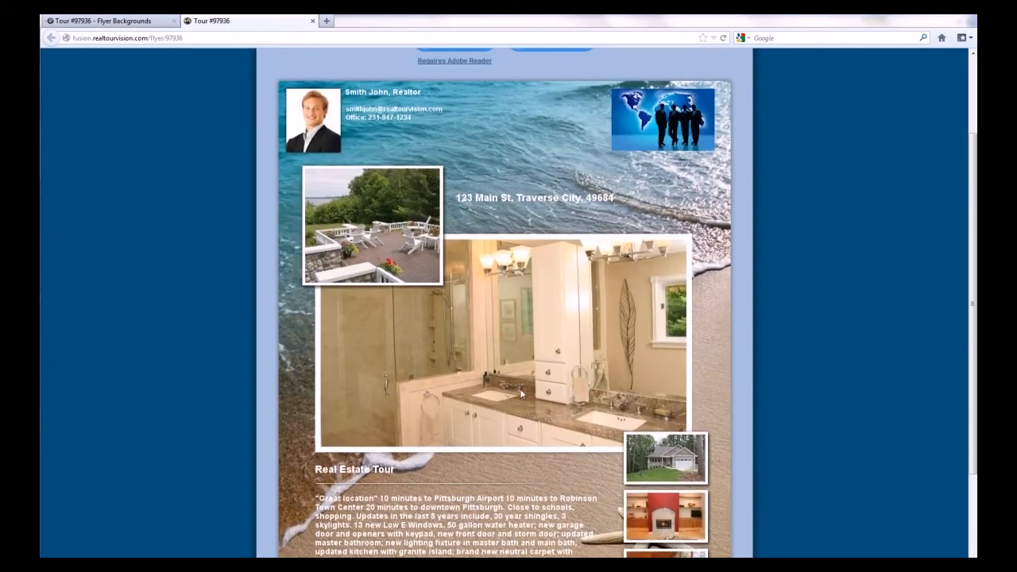
scroll(518, 389, down, 2)
scroll(523, 391, up, 2)
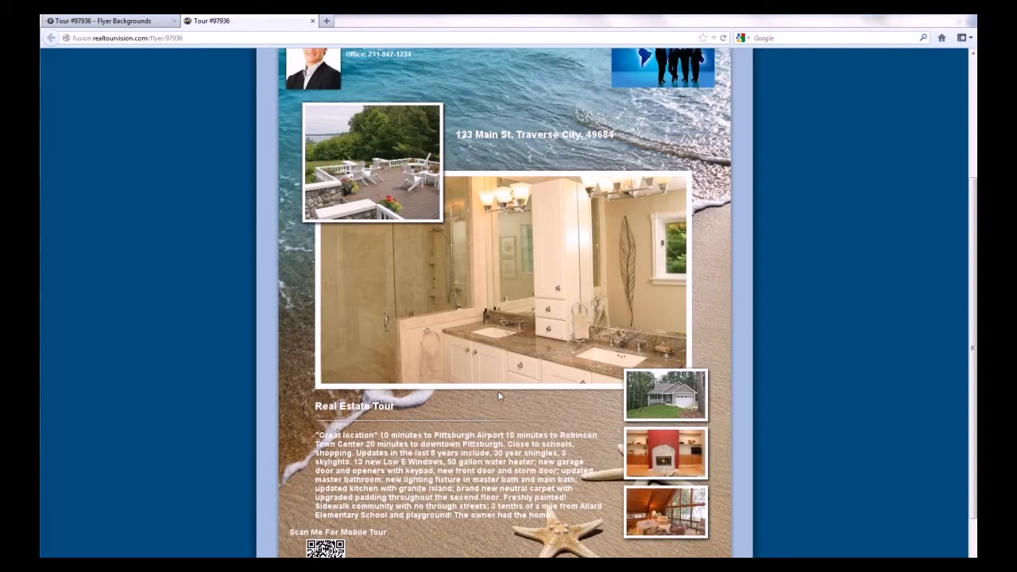
scroll(551, 392, down, 2)
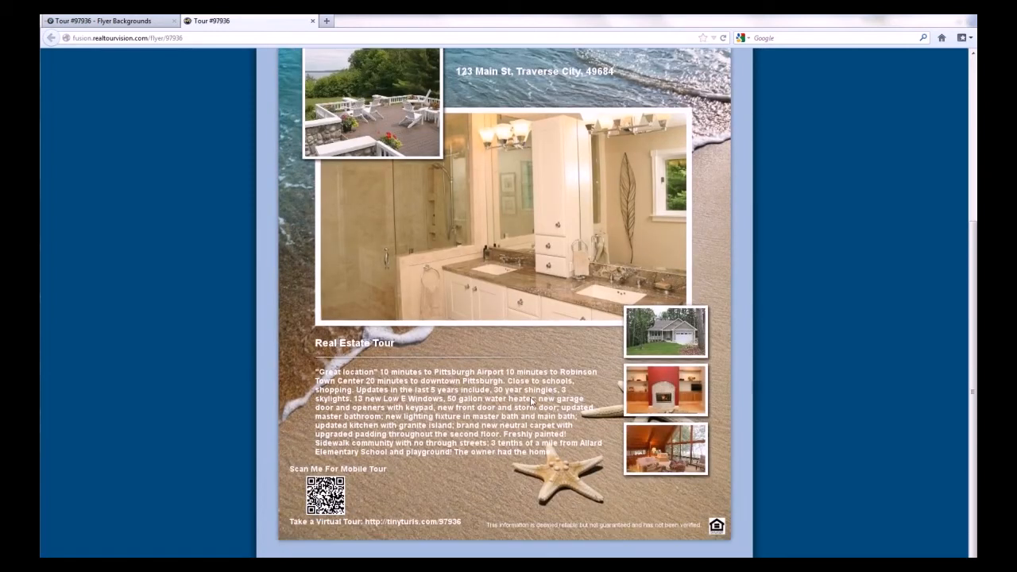
scroll(530, 397, up, 1)
scroll(521, 398, down, 1)
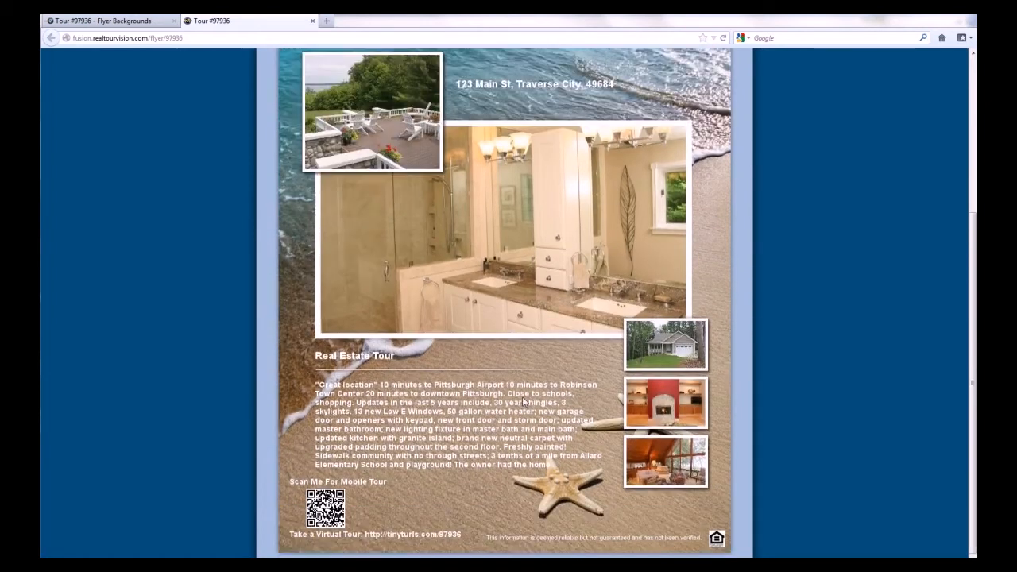
scroll(523, 401, up, 1)
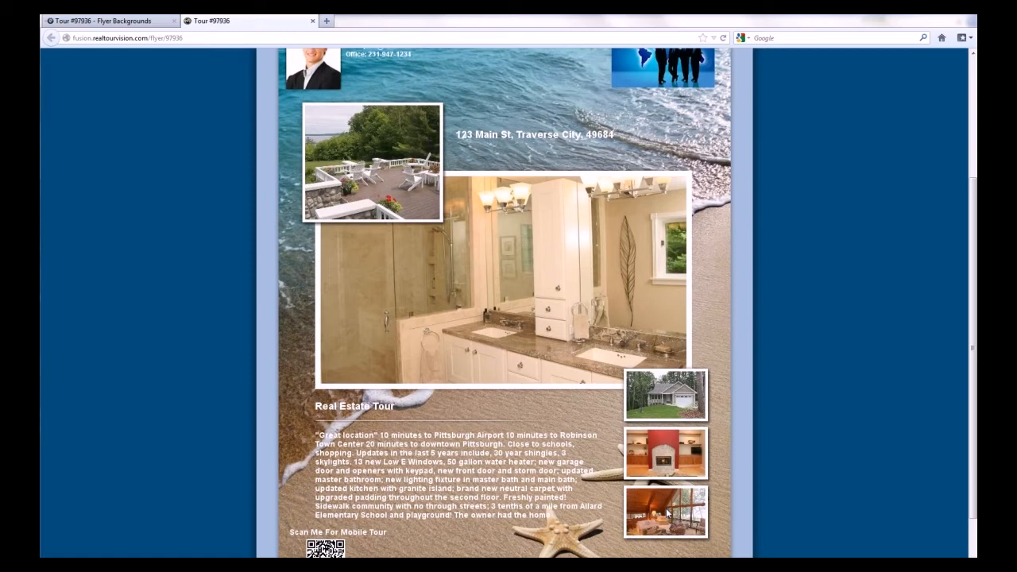
scroll(472, 331, up, 3)
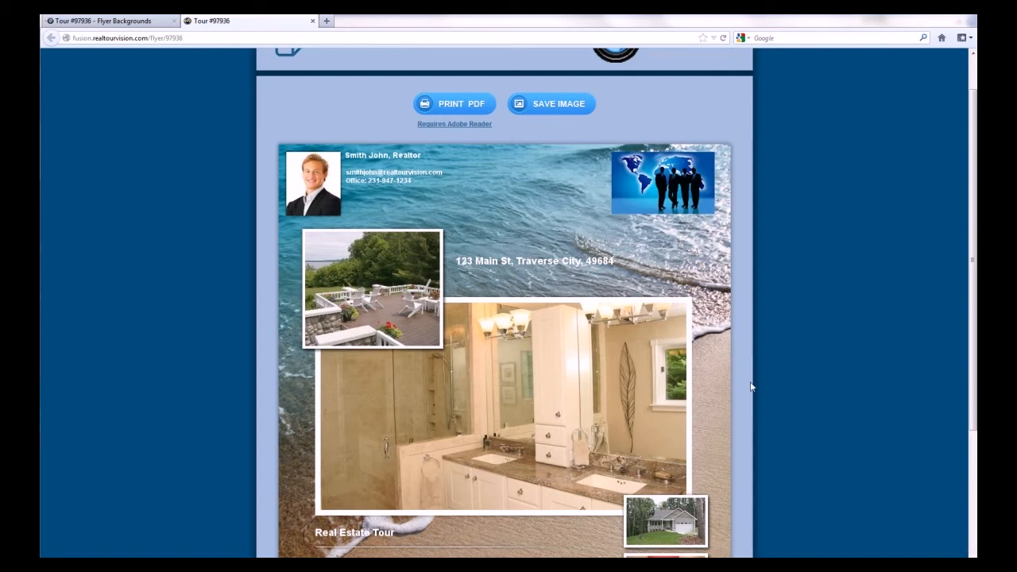
scroll(559, 391, down, 2)
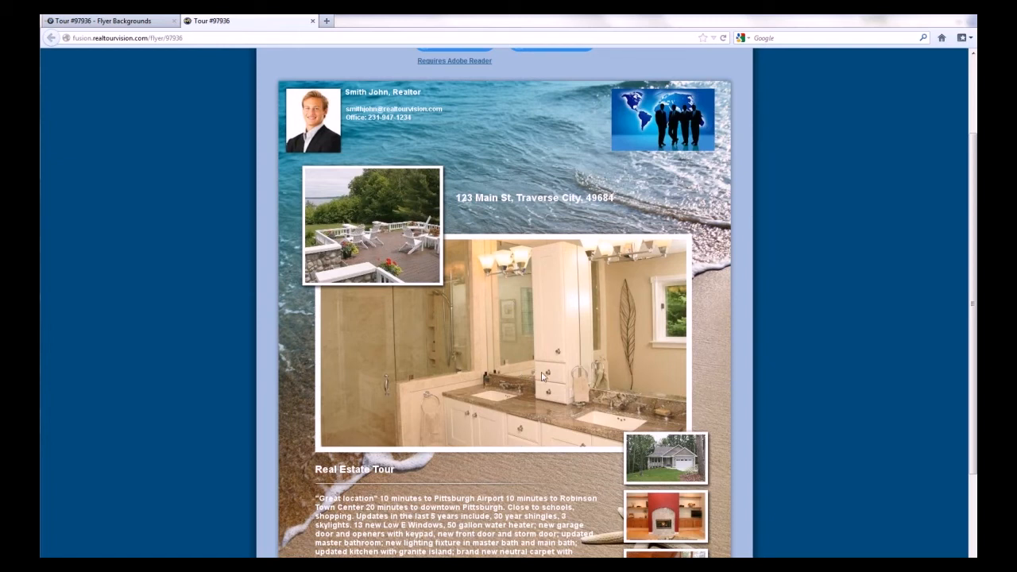
Open the tour's management page for panoramas, still photos and videos, and compare its photo order with the flyer
click(111, 18)
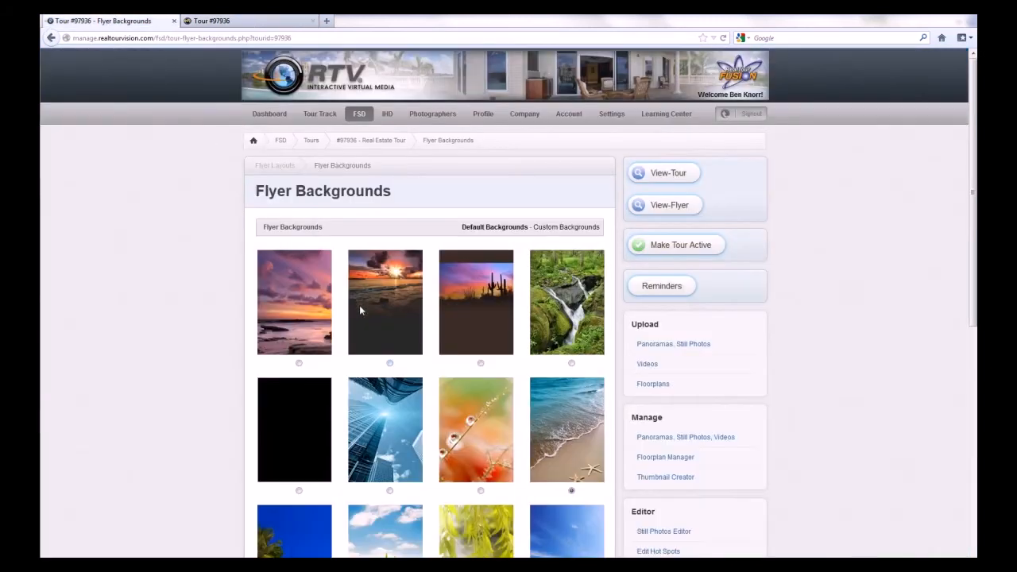
scroll(701, 338, down, 3)
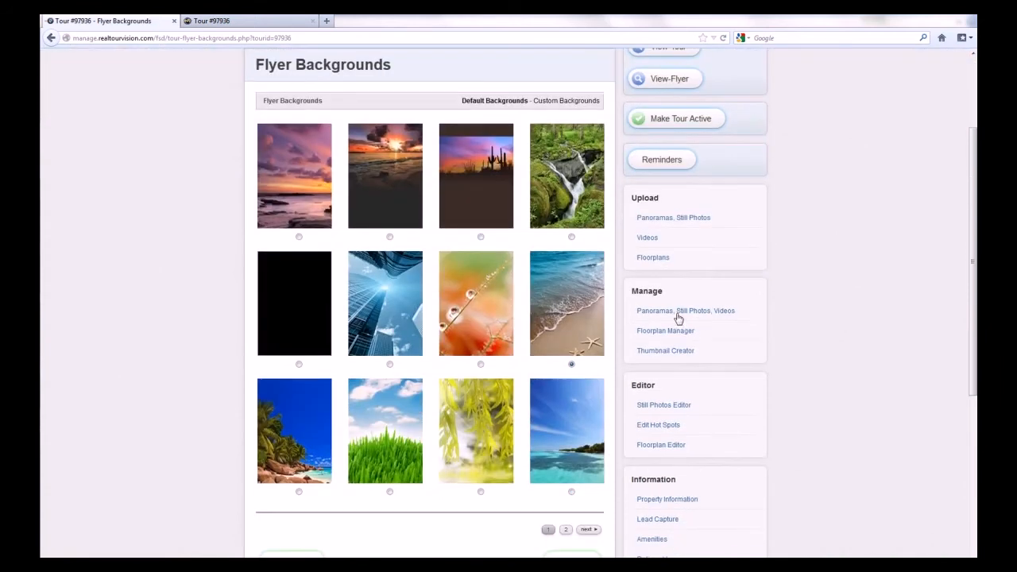
click(676, 318)
scroll(677, 318, down, 1)
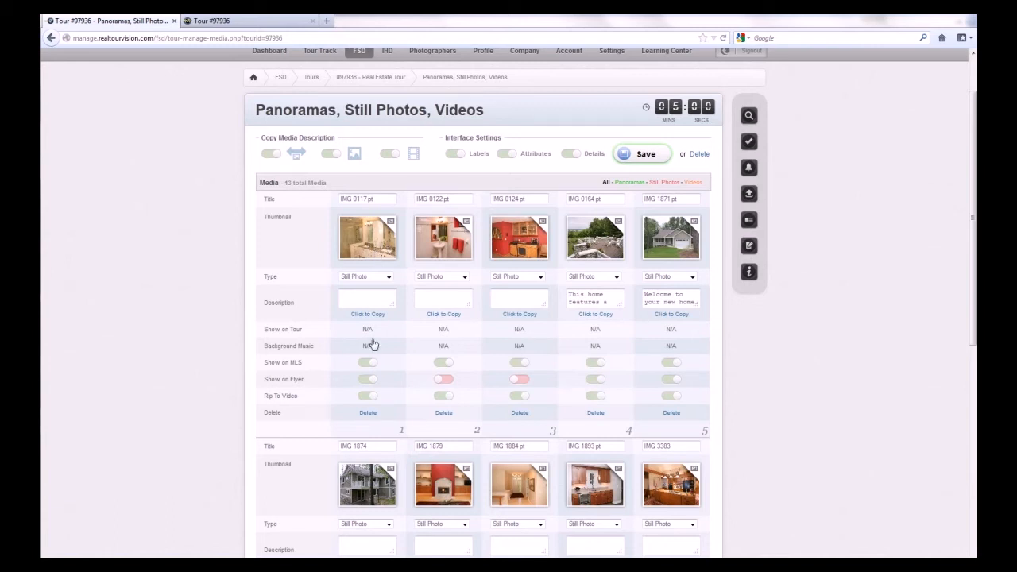
click(226, 21)
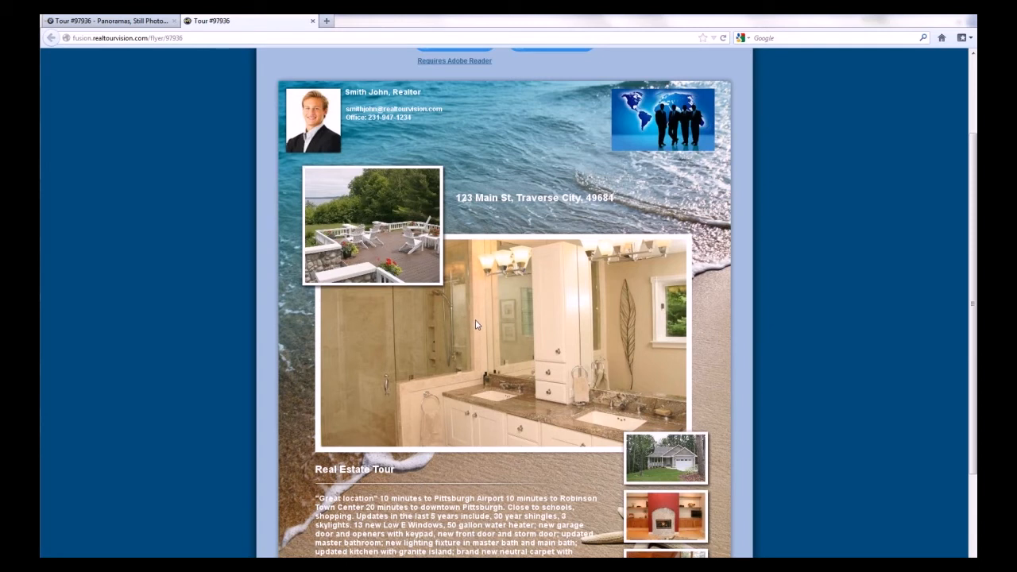
click(112, 22)
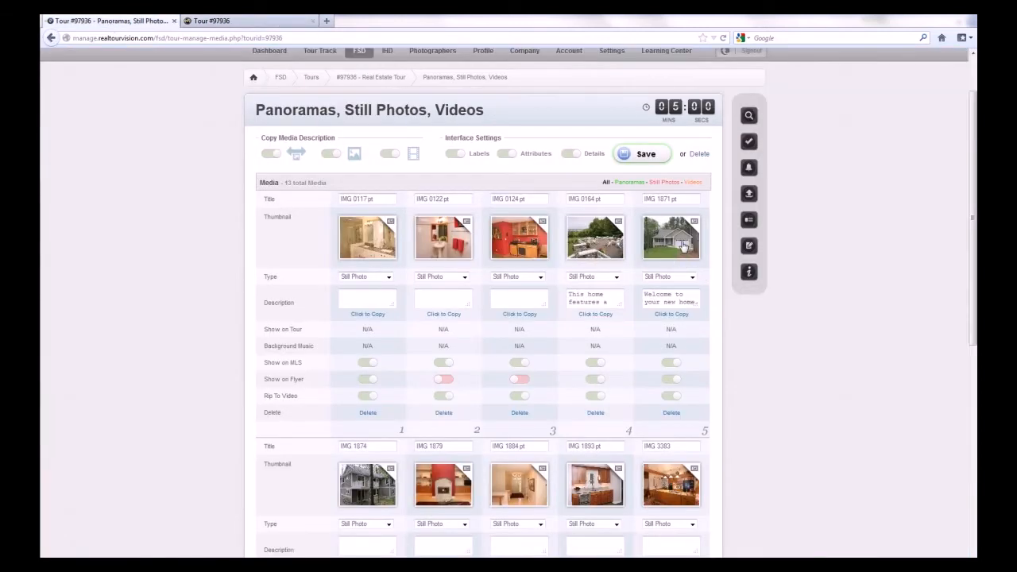
Move the Example exterior photo to the first position in the media order and save the change
scroll(710, 322, down, 5)
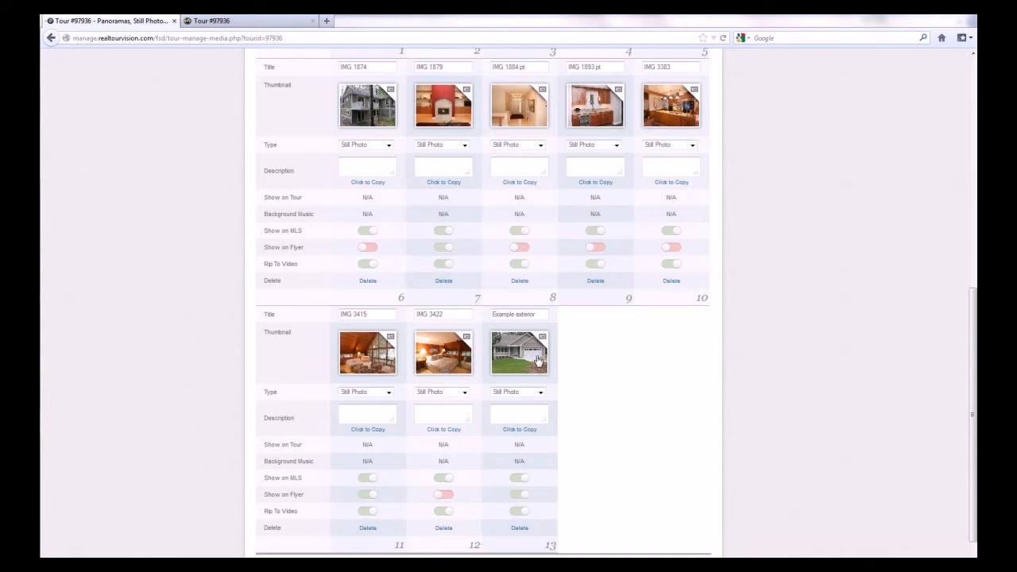
scroll(566, 398, up, 5)
scroll(566, 397, down, 4)
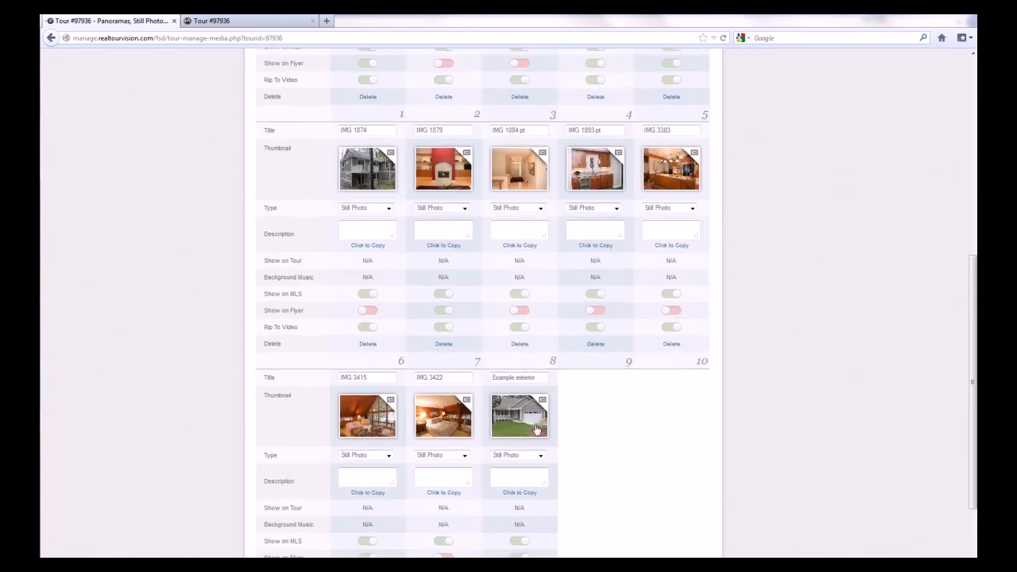
drag(521, 423, 370, 298)
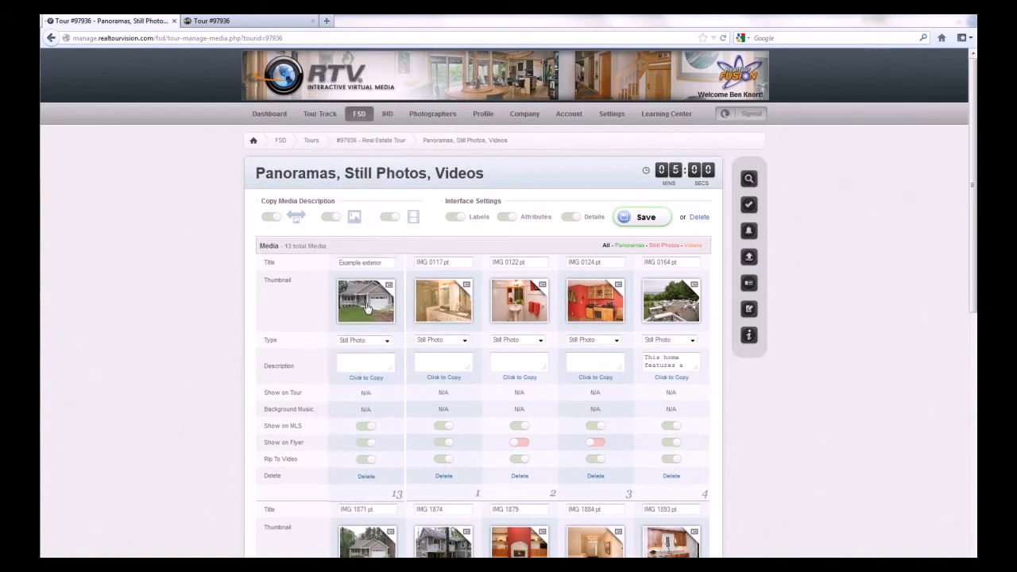
click(647, 220)
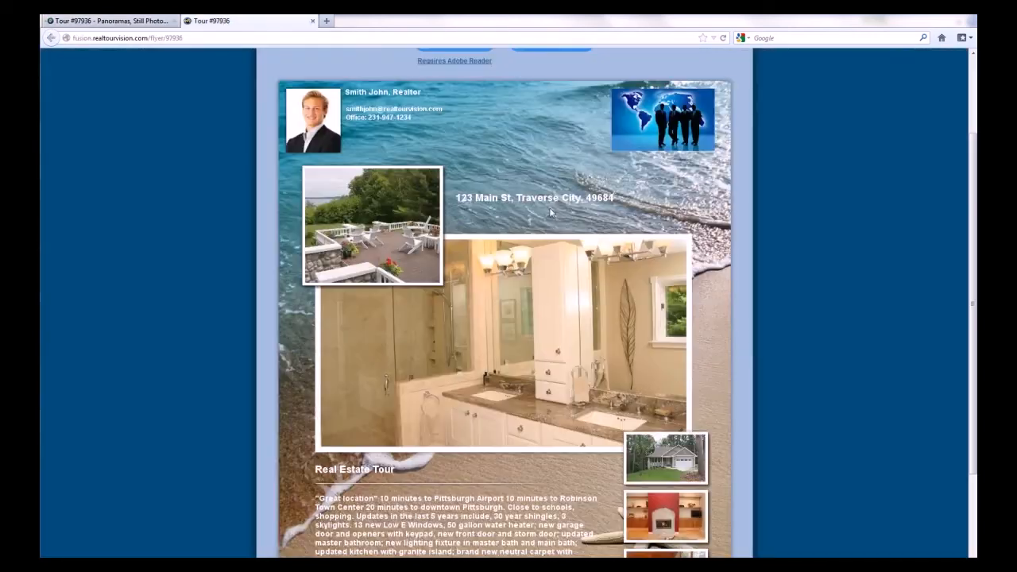
Refresh the flyer preview and compare its large and small photos with the saved media order
scroll(692, 108, up, 3)
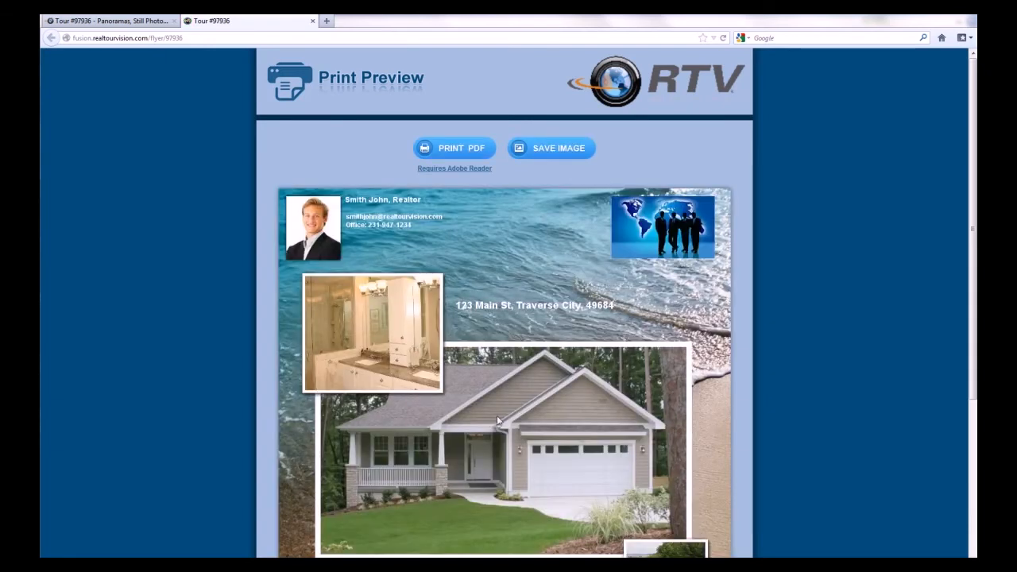
scroll(526, 414, down, 3)
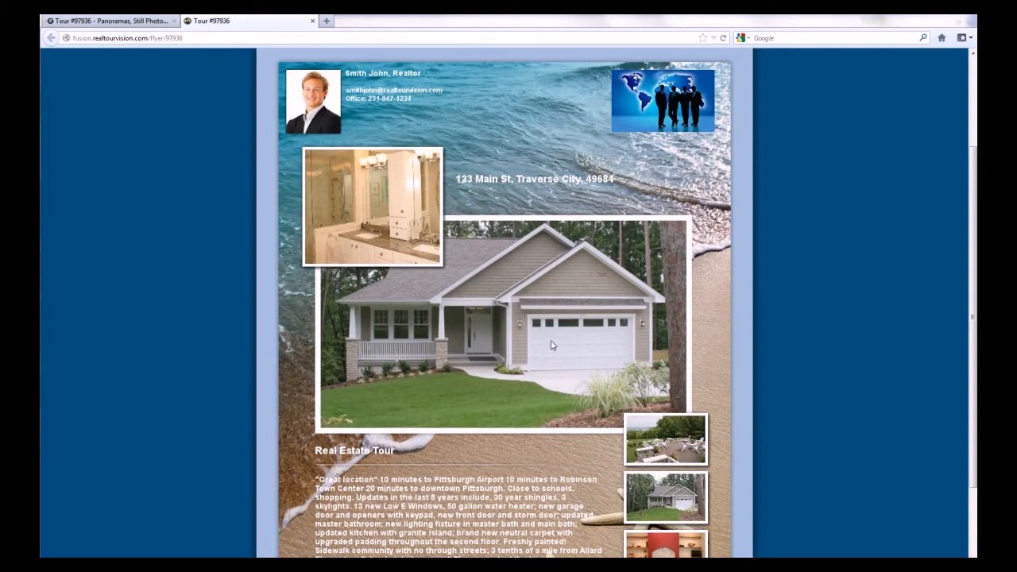
click(125, 28)
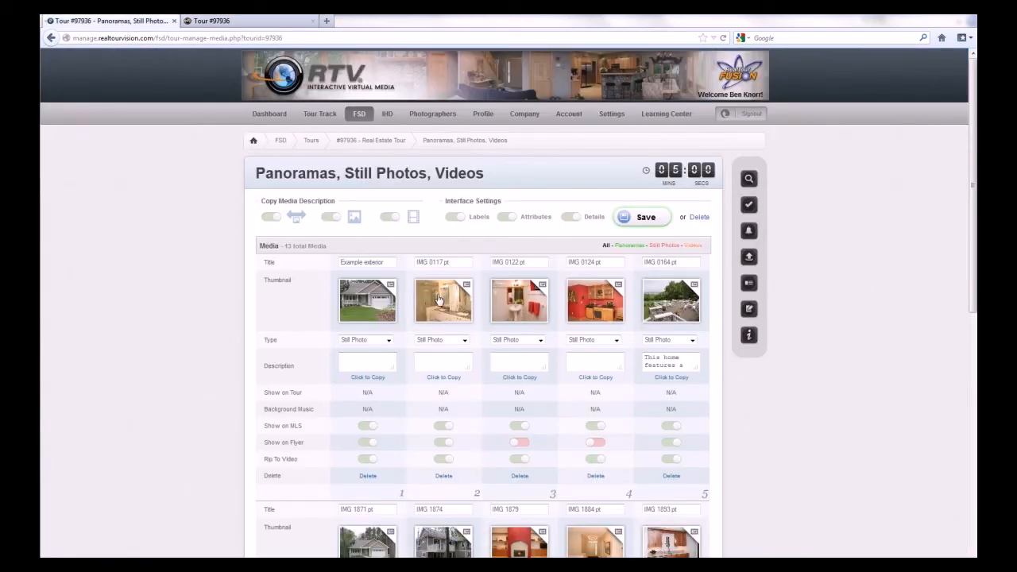
click(249, 24)
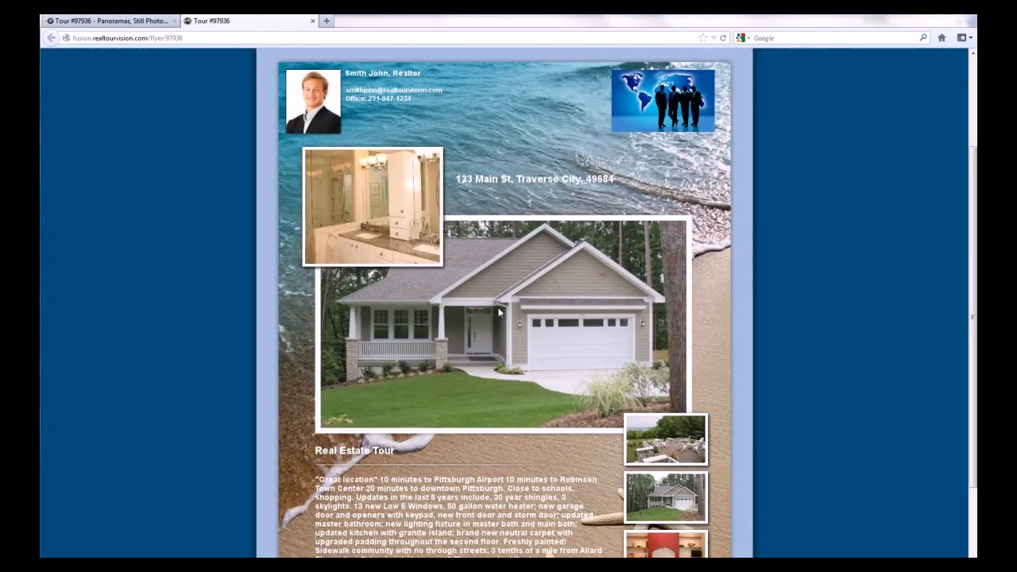
scroll(499, 312, down, 3)
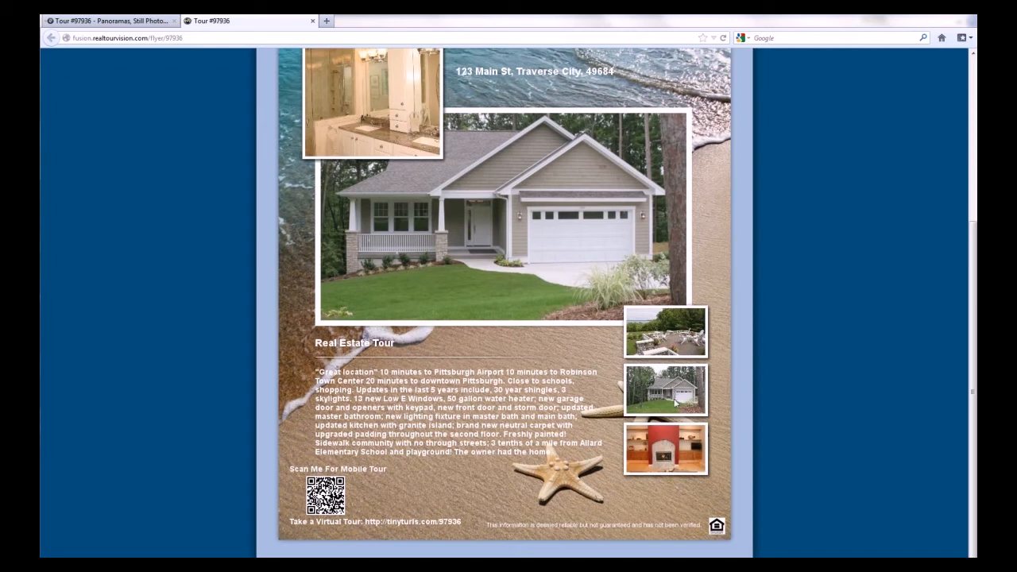
Move the IMG 1871 pt house photo to the last position in the media order and save the change
click(127, 24)
scroll(685, 322, down, 5)
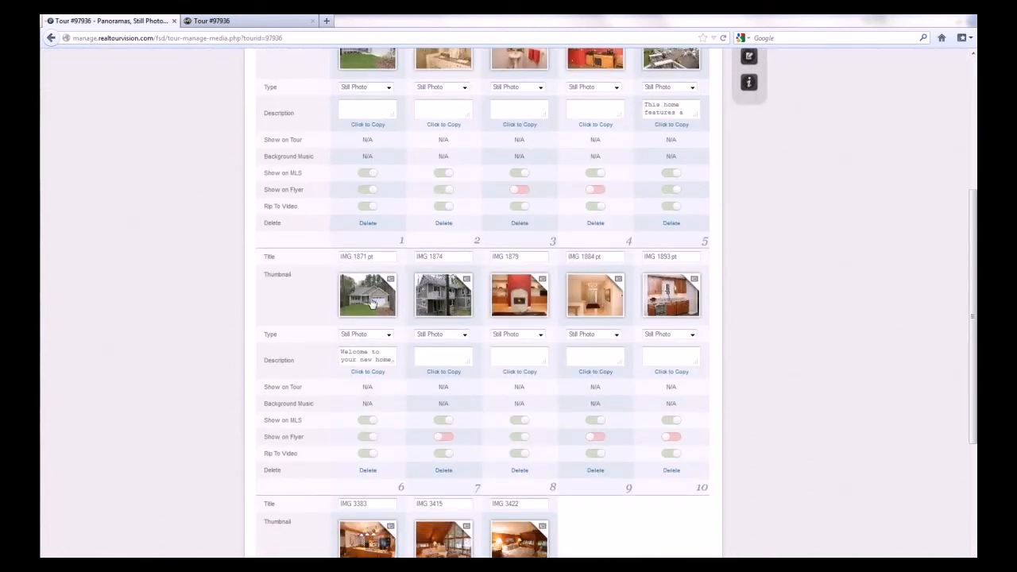
drag(367, 302, 595, 547)
scroll(610, 384, down, 3)
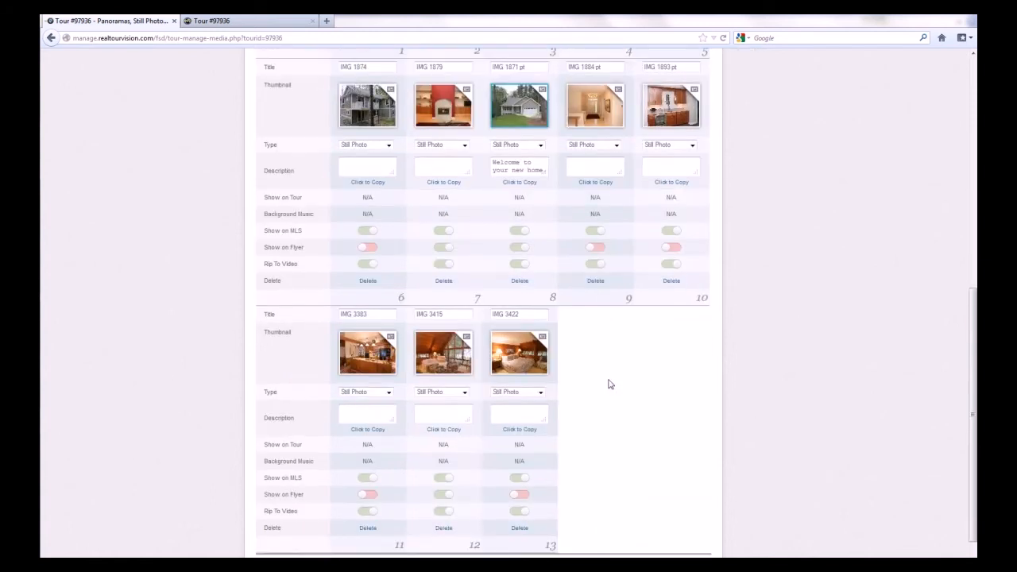
drag(523, 123, 526, 373)
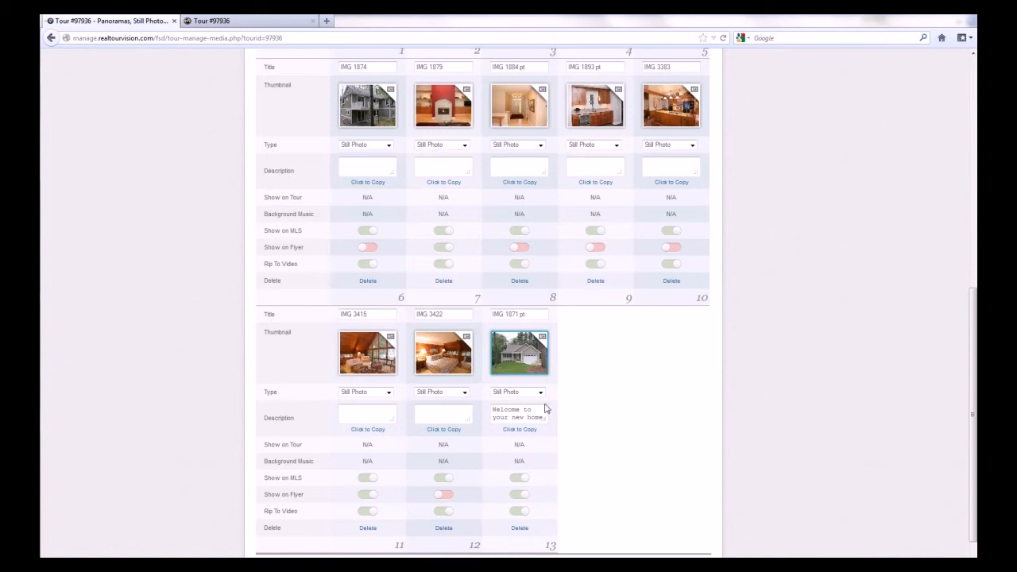
scroll(556, 357, up, 6)
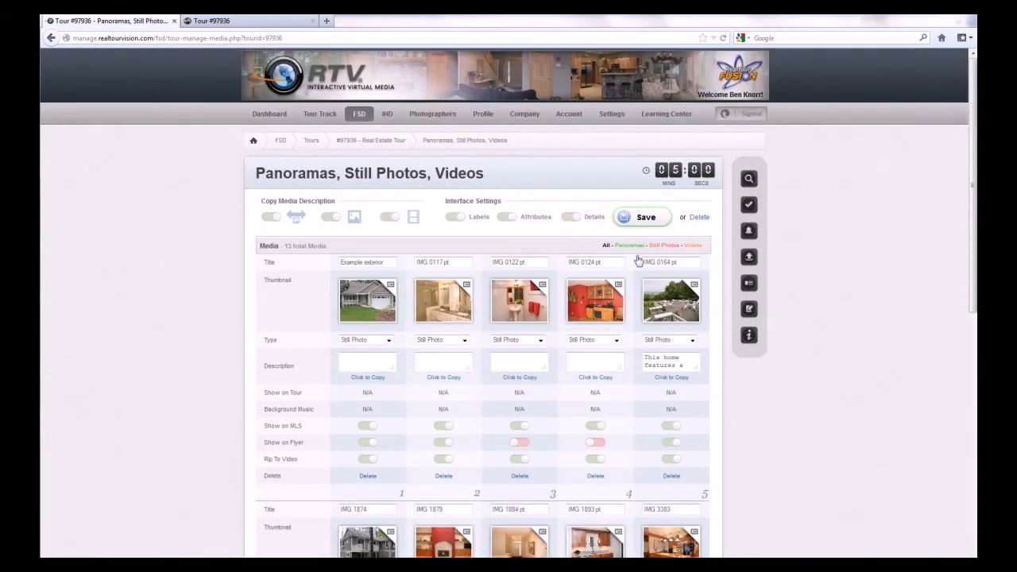
click(634, 222)
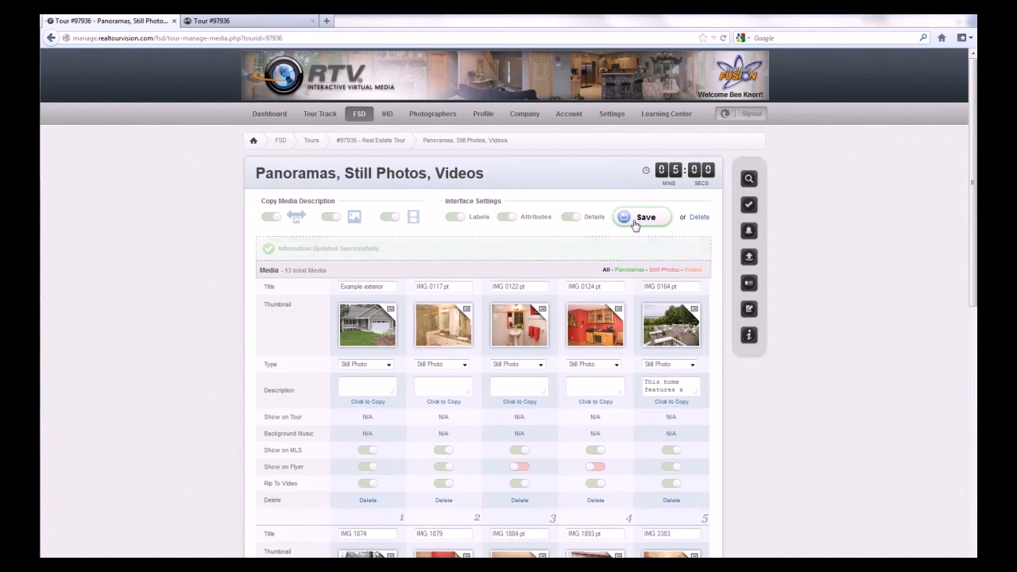
Refresh the flyer preview and check its large photos and small thumbnails after the reordering
click(238, 23)
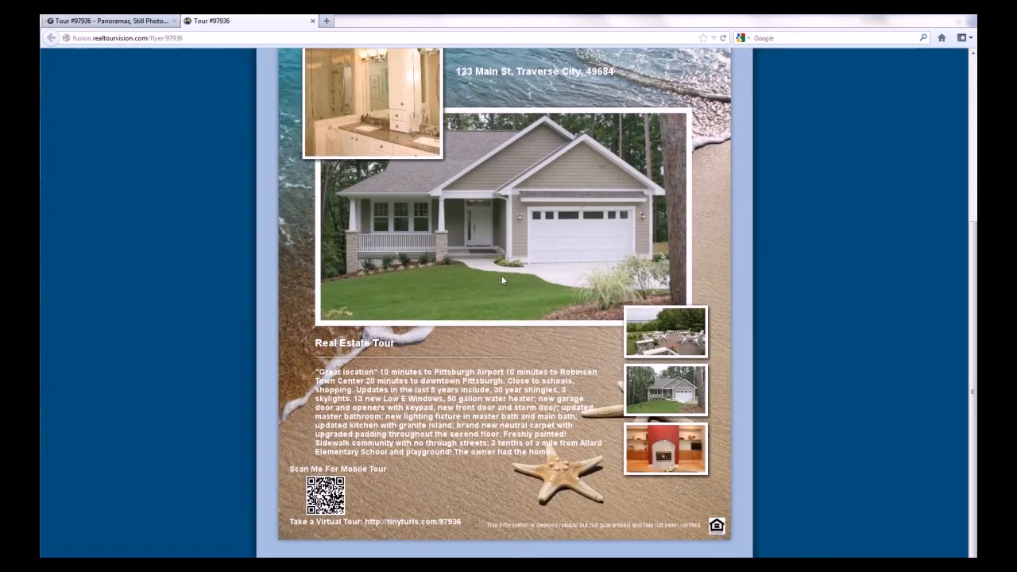
scroll(658, 92, up, 4)
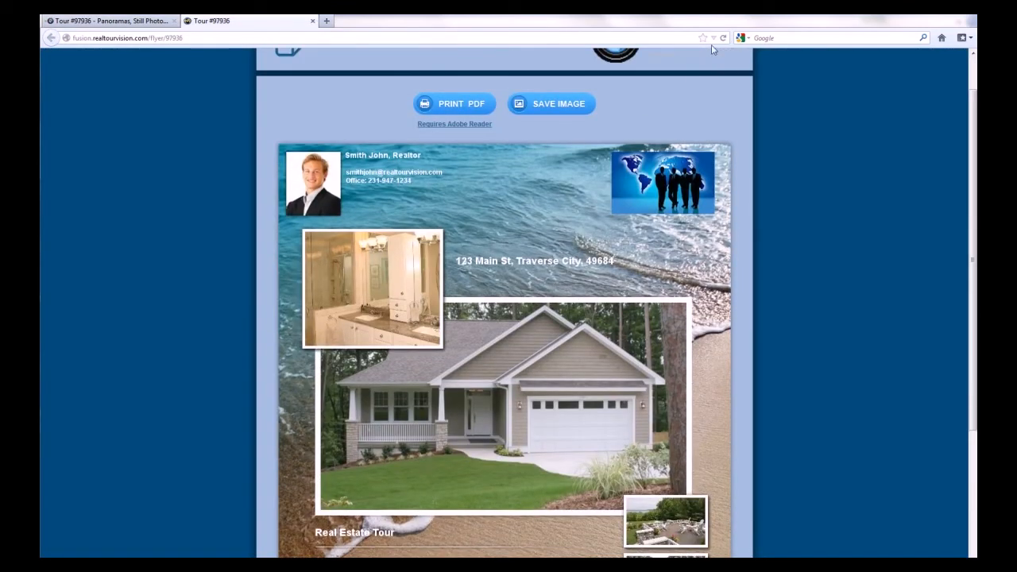
click(723, 37)
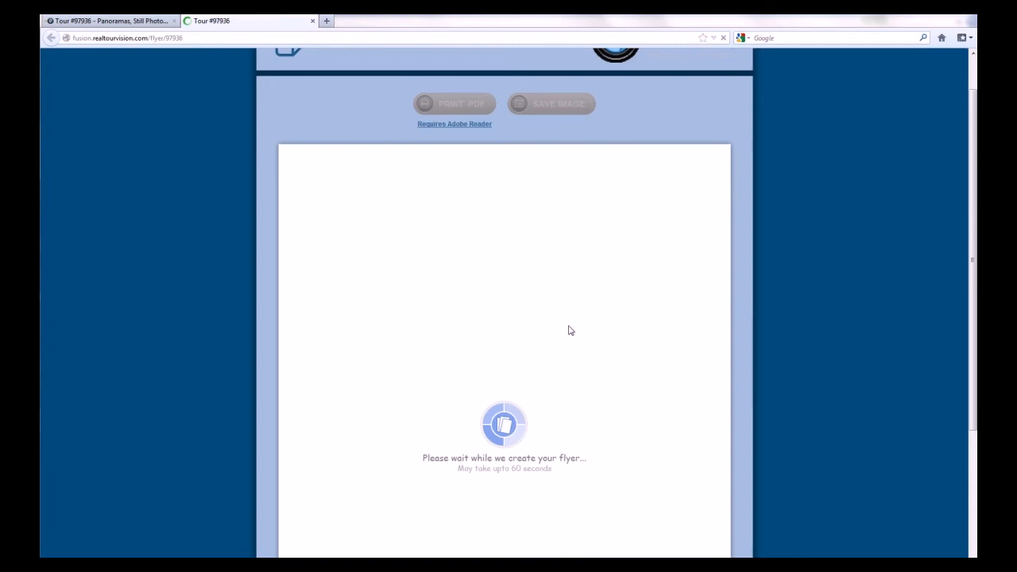
scroll(556, 334, down, 3)
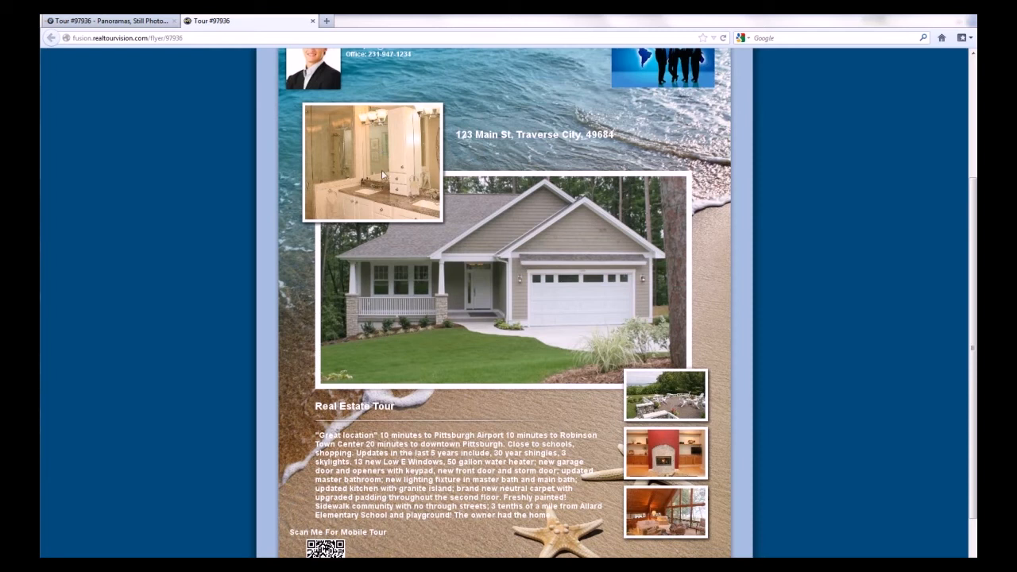
Compare the photos shown on the flyer with the tour's media order and Show on Flyer settings
click(112, 20)
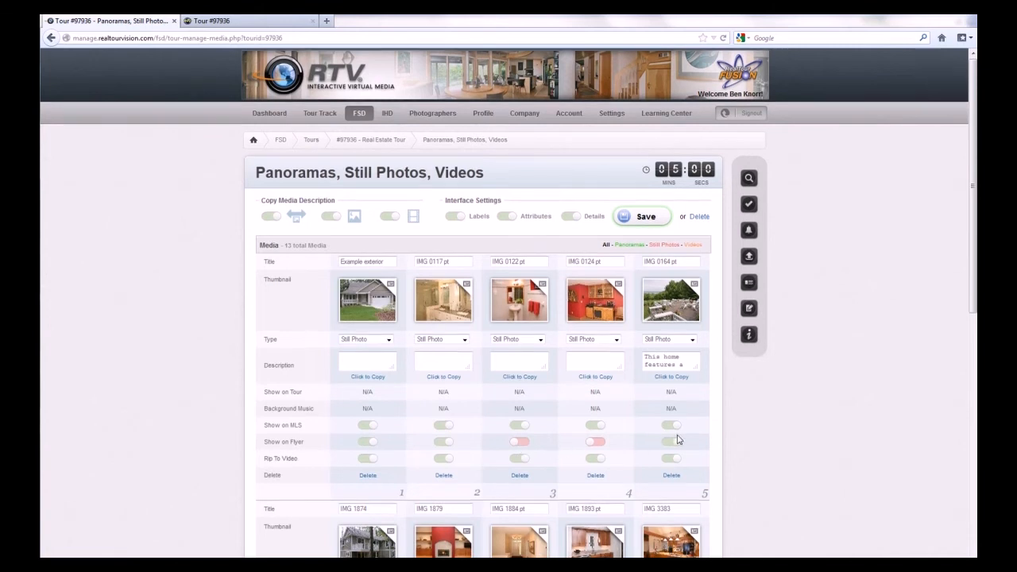
scroll(640, 445, down, 3)
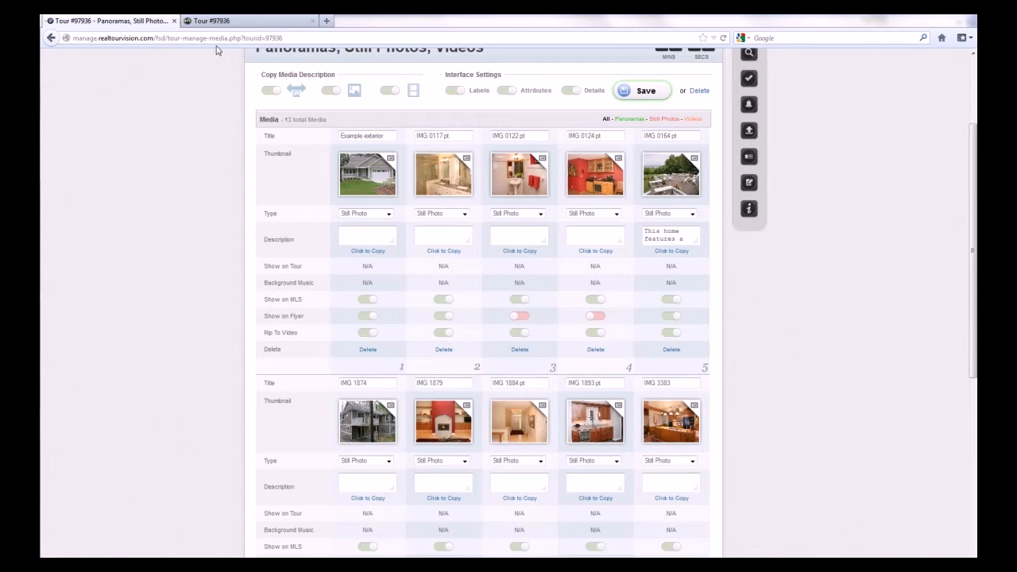
key(ctrl+Tab)
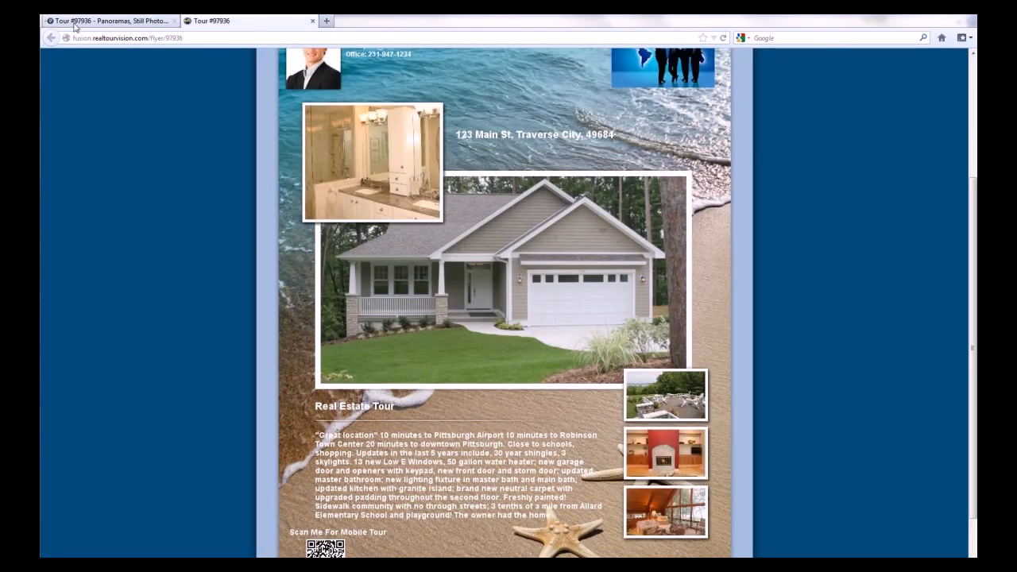
click(100, 21)
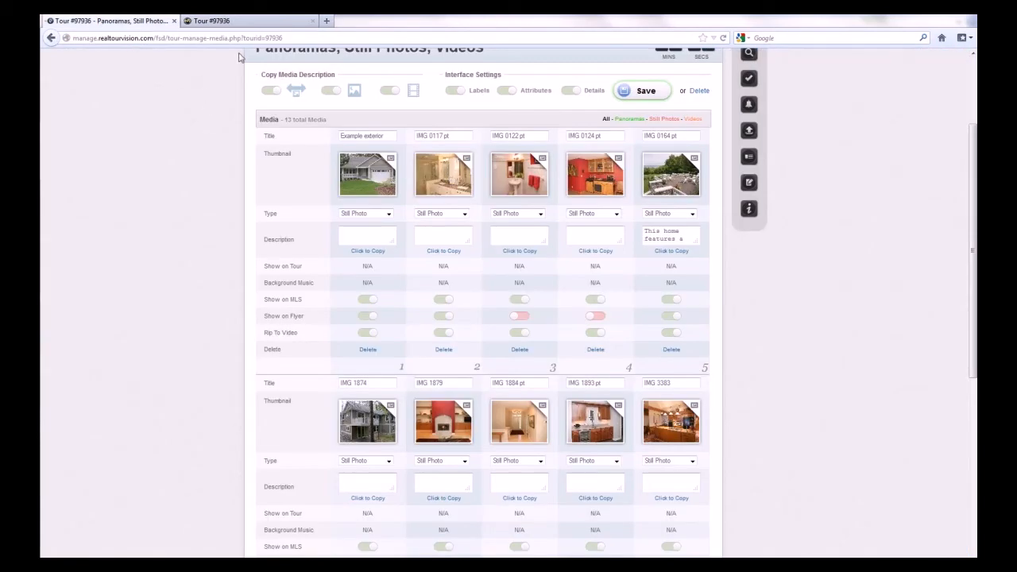
click(238, 21)
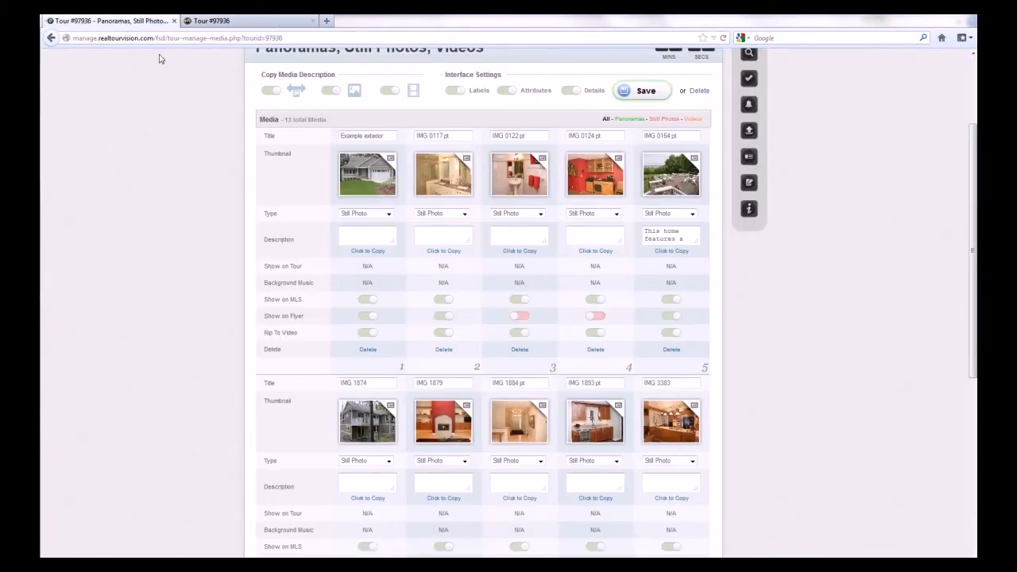
click(127, 22)
click(223, 22)
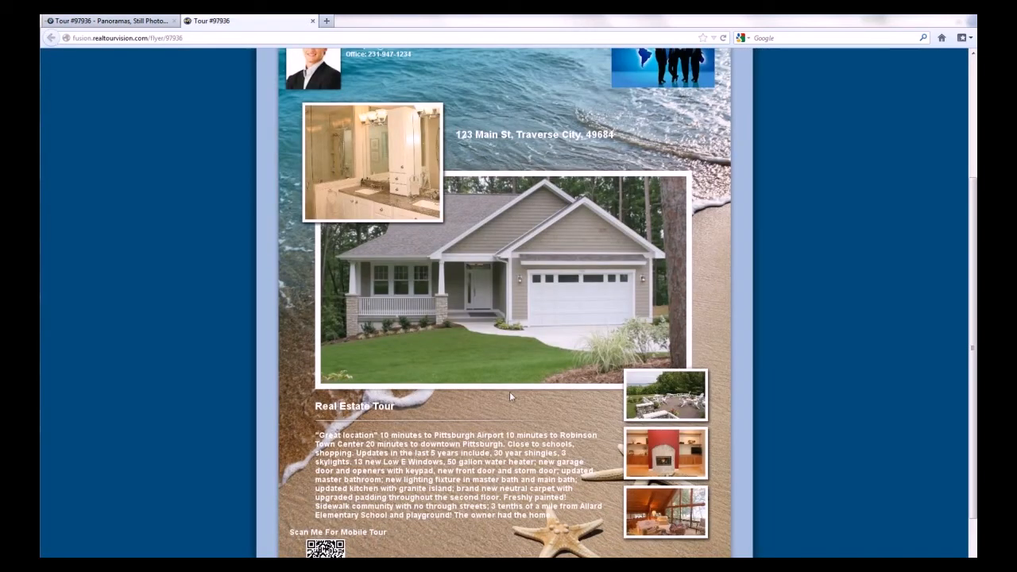
scroll(511, 396, down, 2)
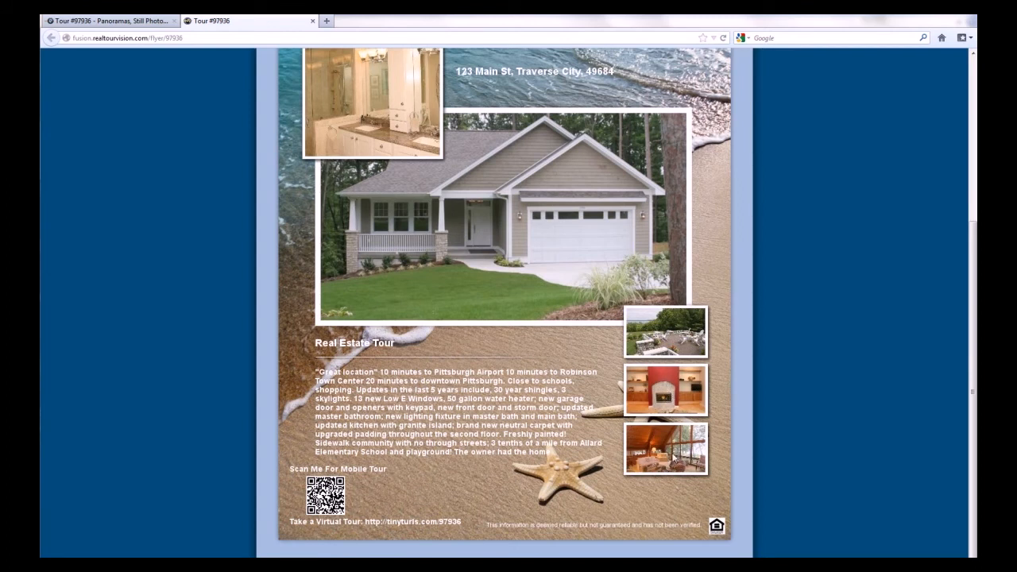
scroll(437, 465, up, 3)
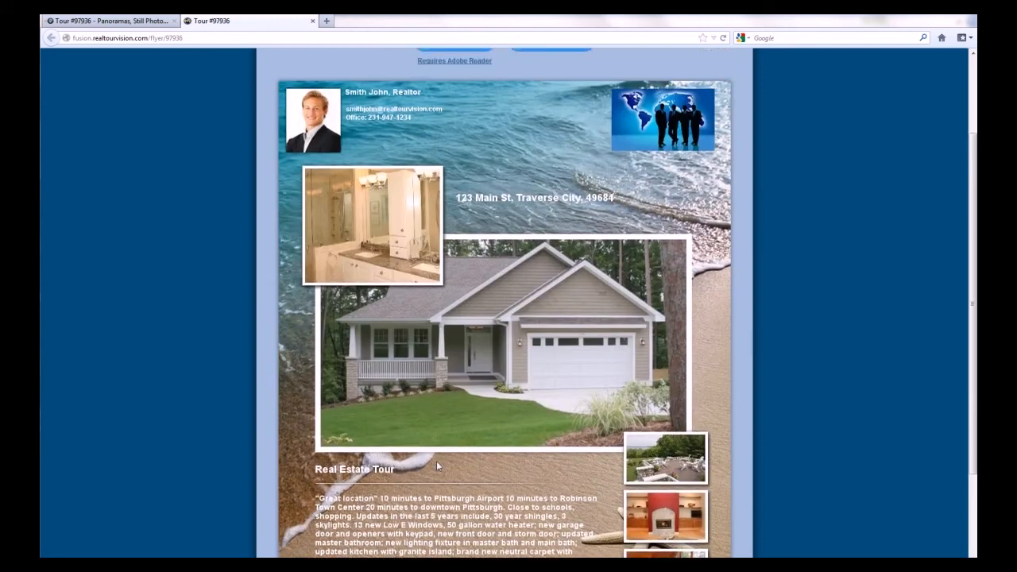
scroll(387, 240, down, 3)
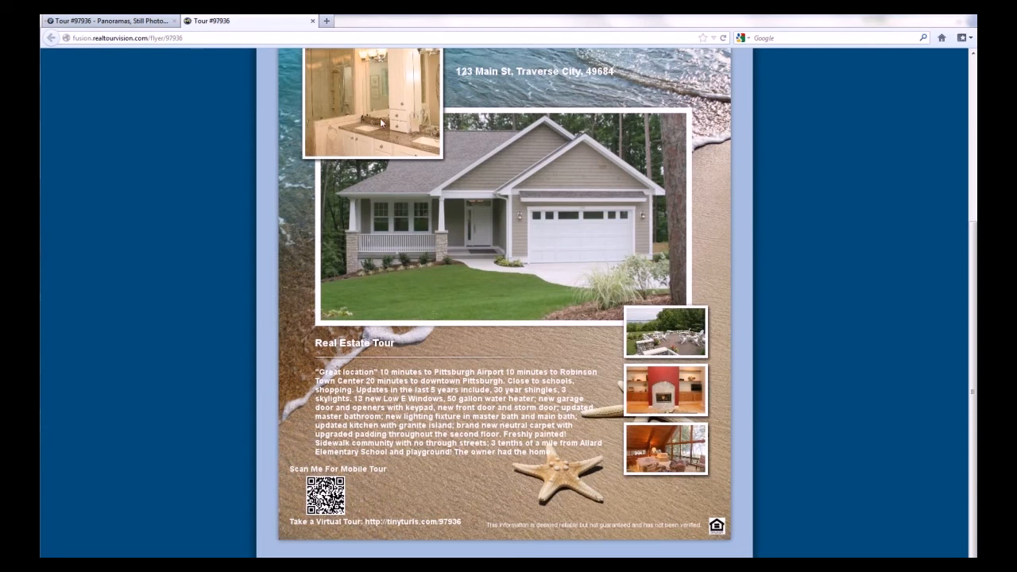
click(122, 24)
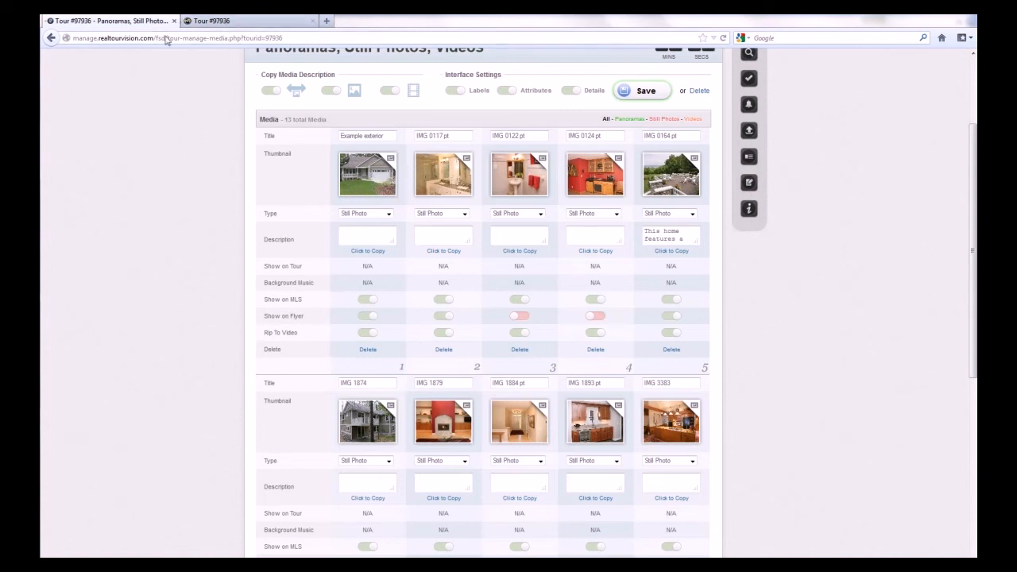
click(232, 23)
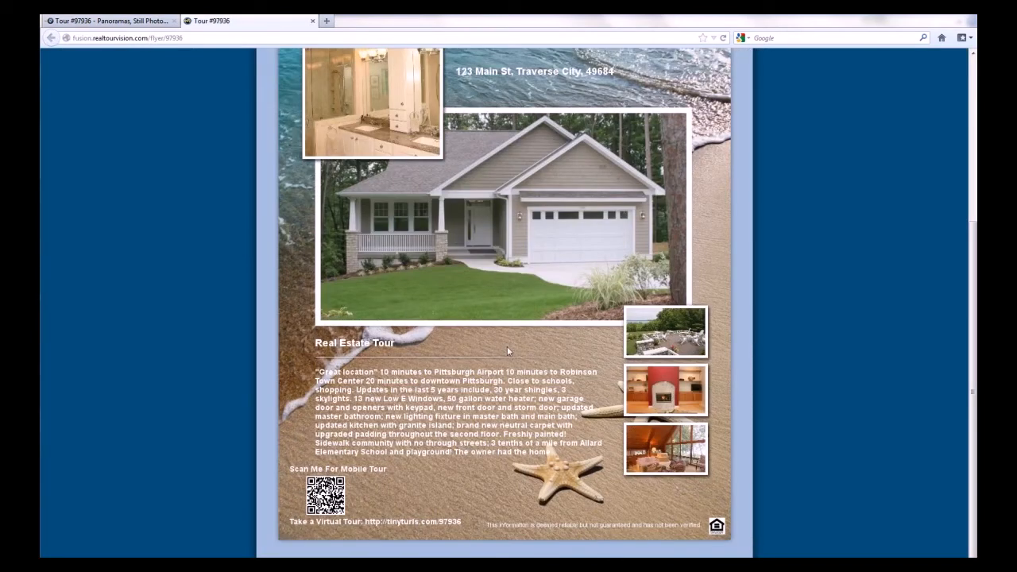
Examine the flyer's agent details, address, description and mobile tour code
scroll(518, 351, up, 3)
scroll(526, 319, down, 3)
scroll(411, 269, up, 3)
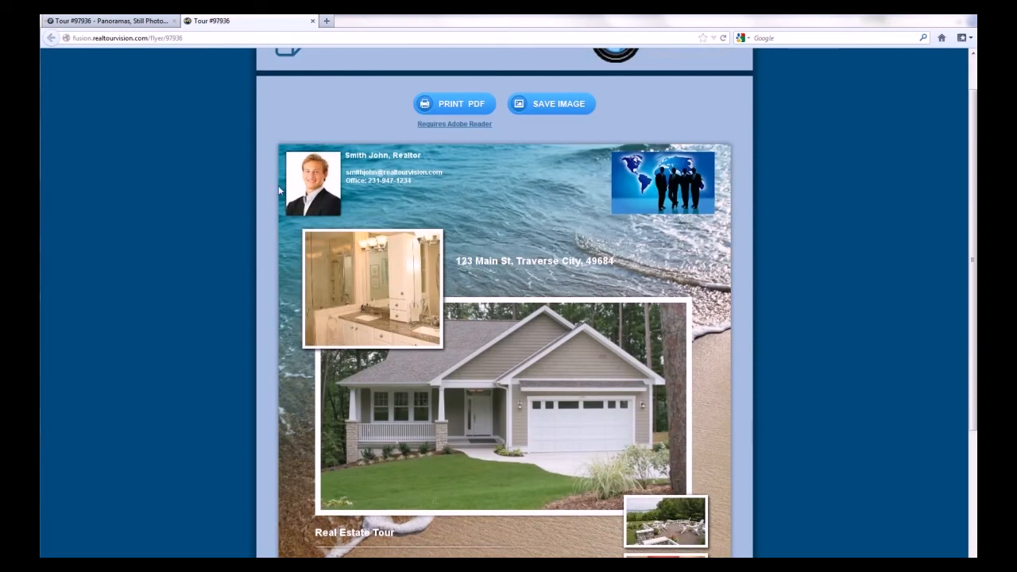
scroll(505, 225, down, 3)
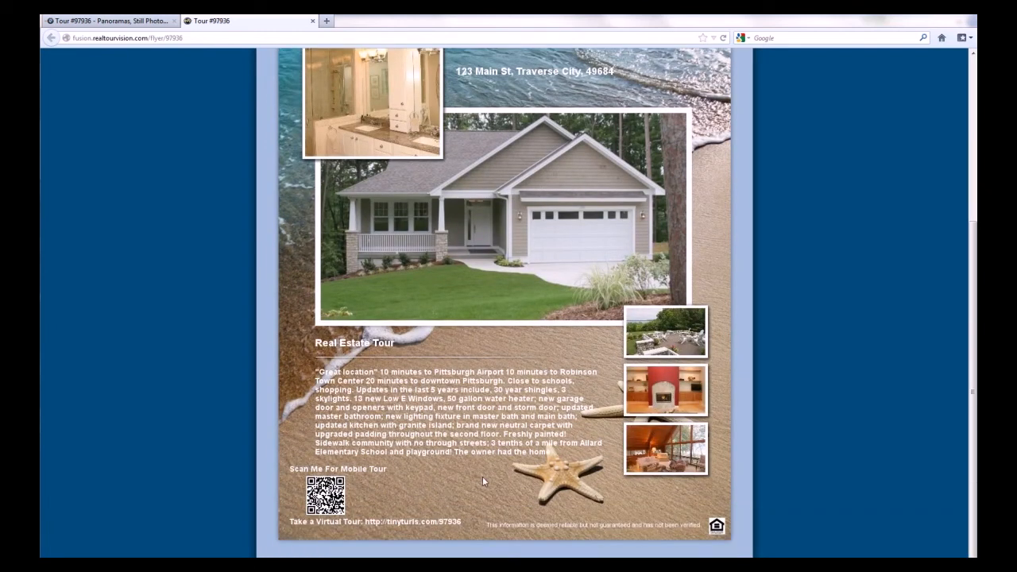
scroll(516, 457, up, 1)
scroll(533, 440, down, 1)
Open the tour's Property Information page
click(110, 22)
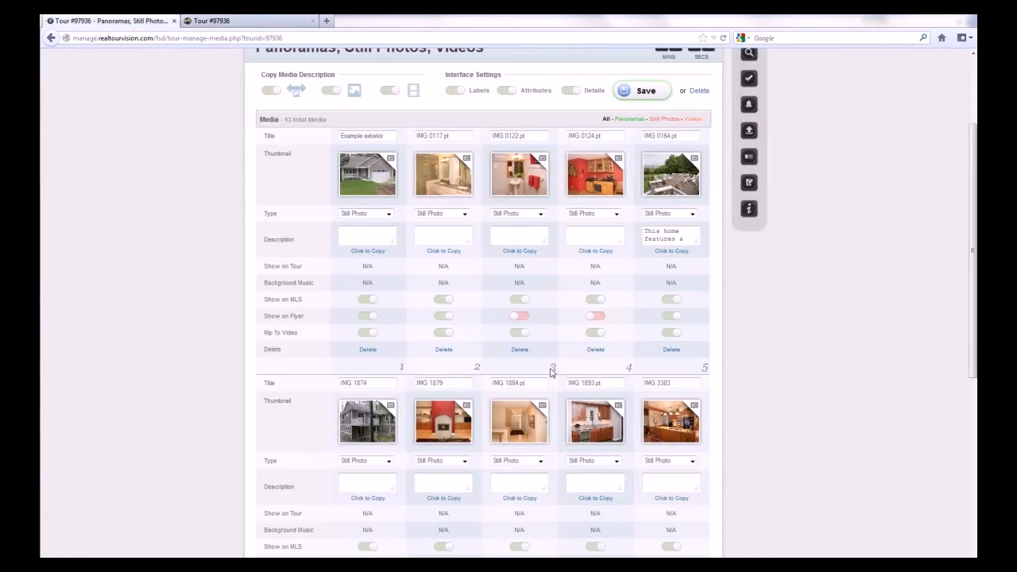
click(750, 208)
click(675, 217)
scroll(375, 348, down, 3)
scroll(341, 351, up, 3)
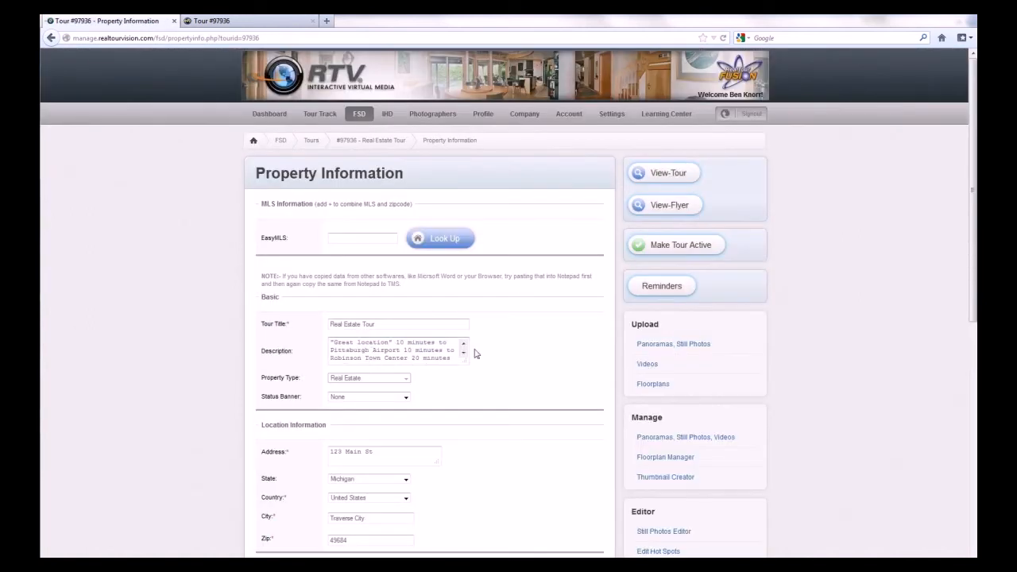
Set the price to $250,000, the year built to 1975 and the stories to 2 in the property attributes
scroll(543, 351, down, 5)
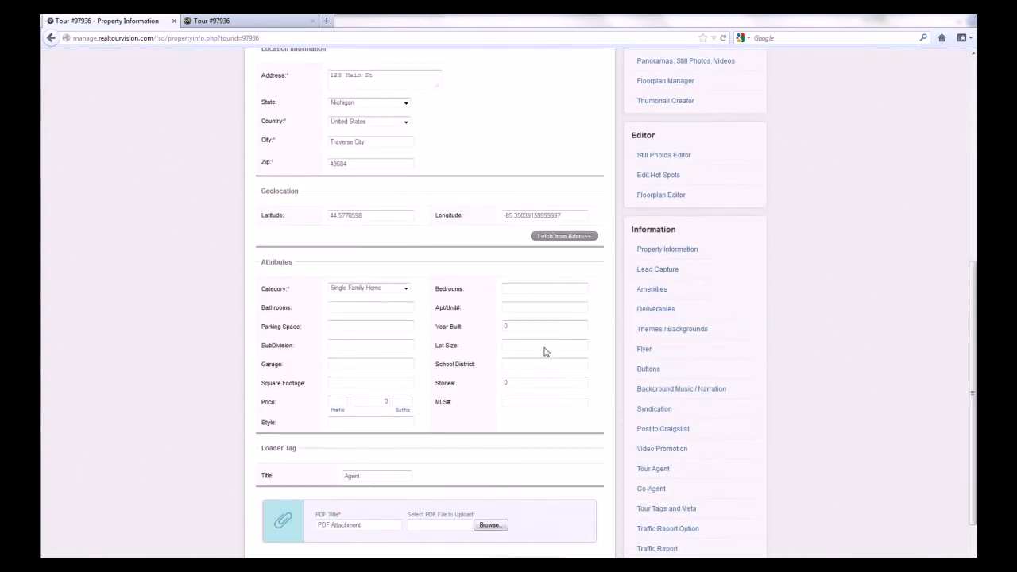
scroll(544, 351, down, 2)
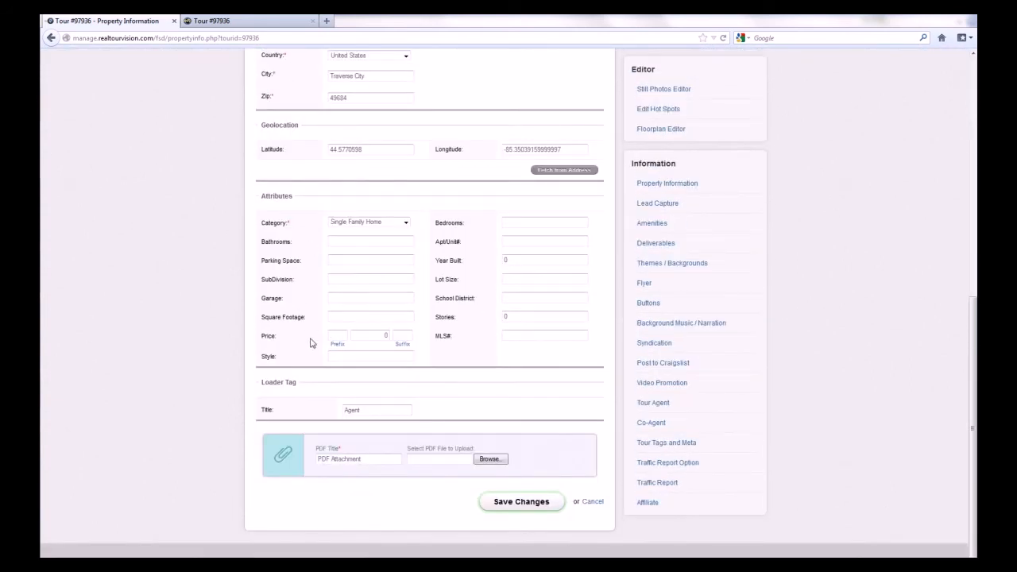
click(385, 336)
text(10)
click(334, 336)
text($)
drag(524, 257, 484, 260)
drag(524, 316, 481, 321)
text(2)
Enter 3 bathrooms, 4 bedrooms, garage 2 and square footage 2574 in the attributes, and save the property information
click(334, 240)
click(523, 222)
text(4)
click(334, 299)
click(517, 503)
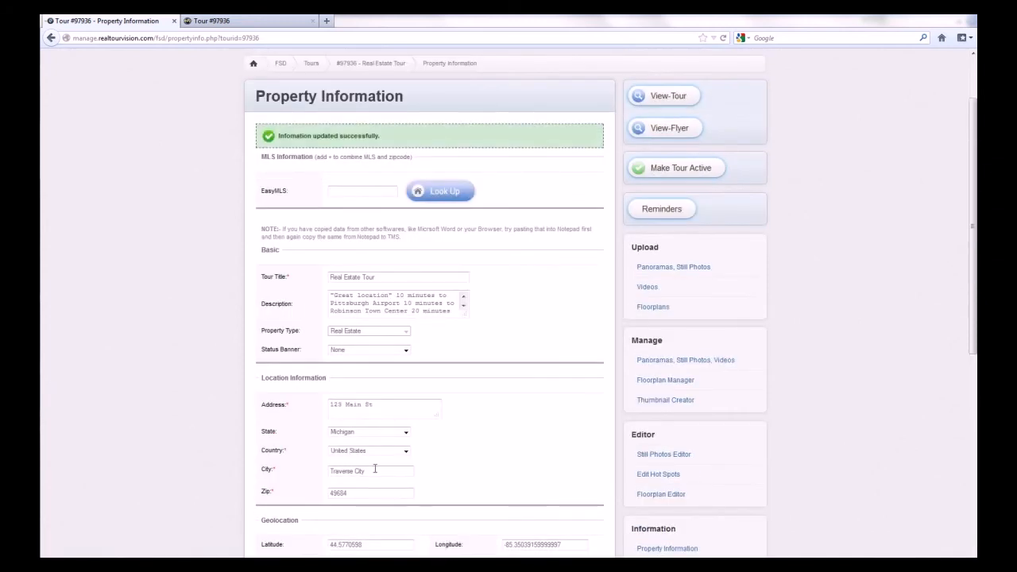
Review the existing flyer layout for where property attributes could be displayed
click(253, 22)
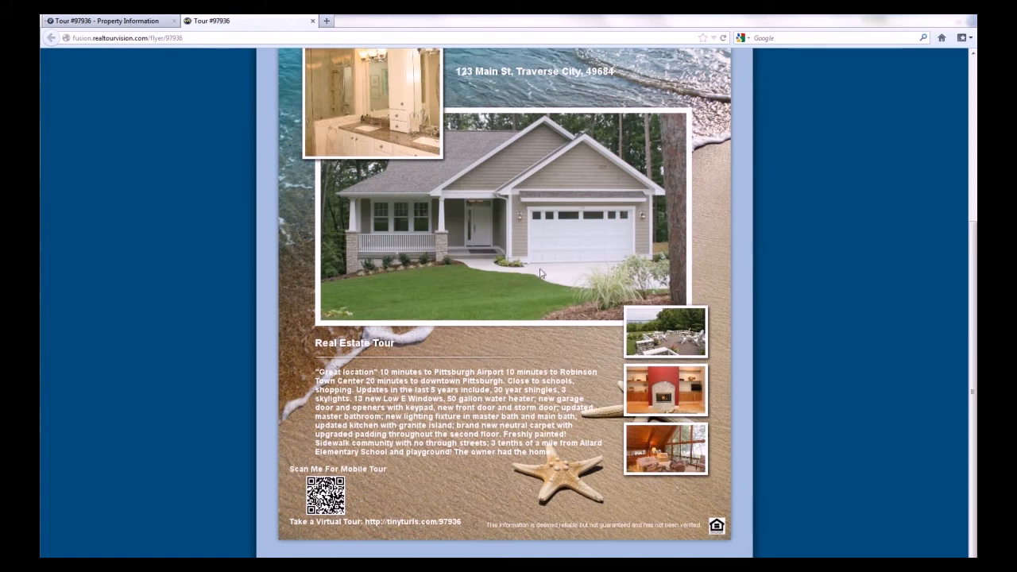
scroll(476, 371, up, 5)
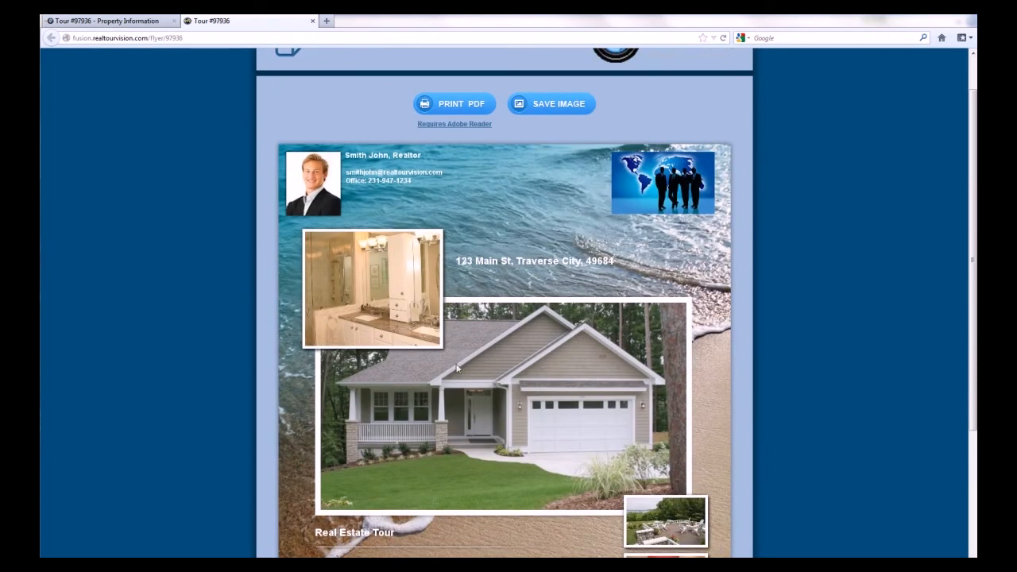
scroll(469, 356, down, 5)
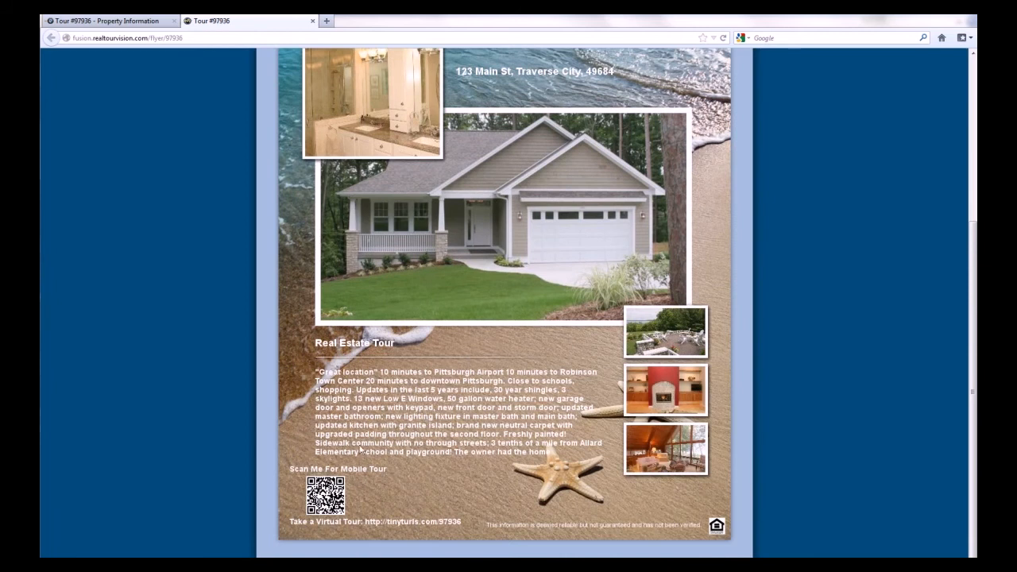
scroll(429, 407, up, 6)
Choose the first flyer layout, keep the beach with starfish background, and update the flyer
click(104, 21)
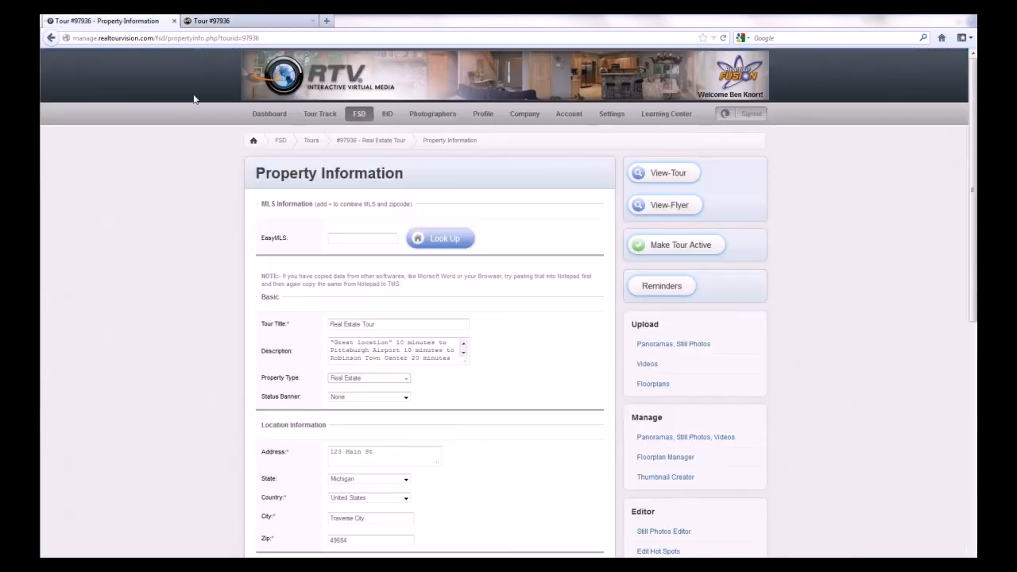
scroll(692, 338, down, 12)
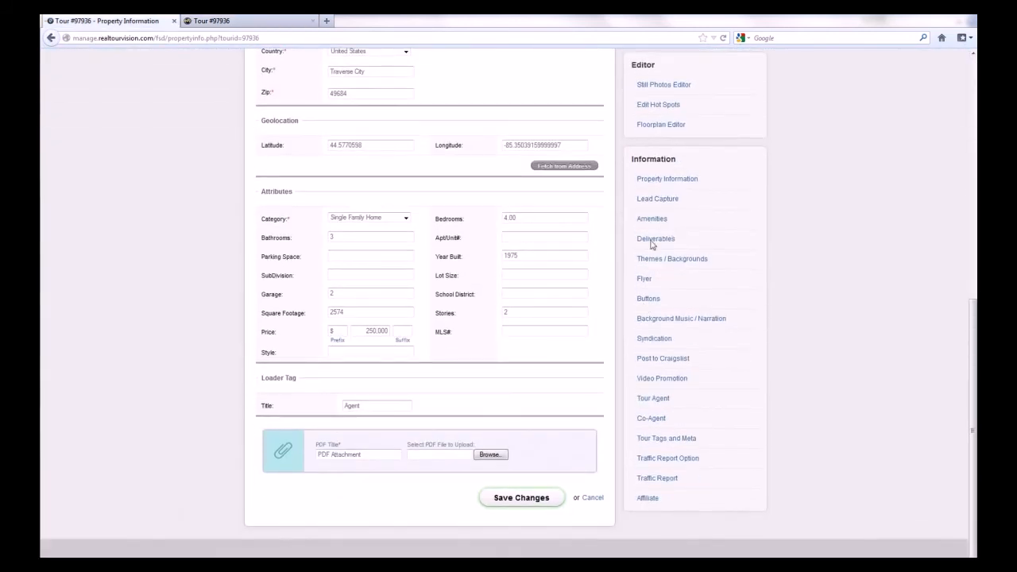
click(644, 279)
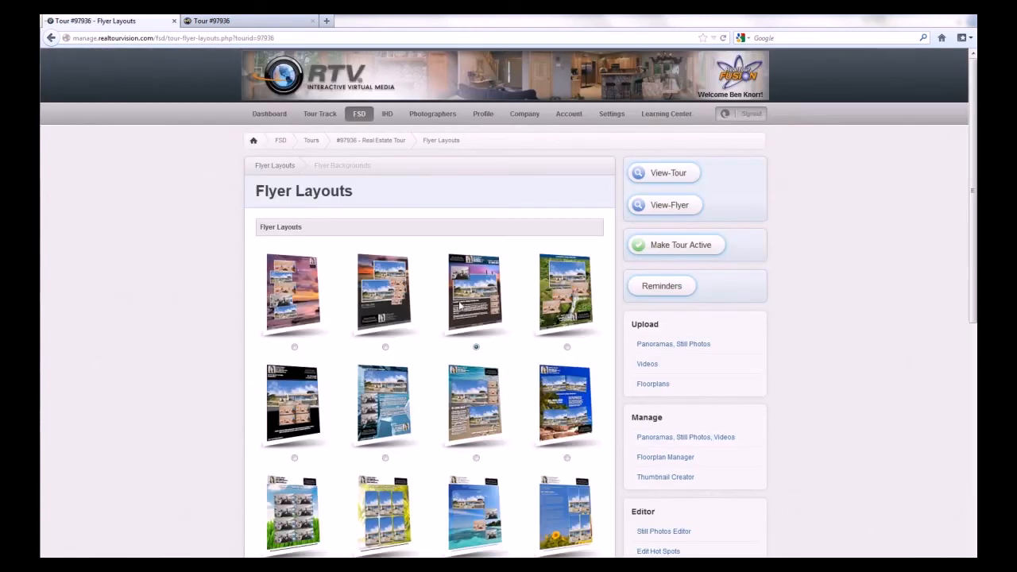
scroll(469, 300, down, 1)
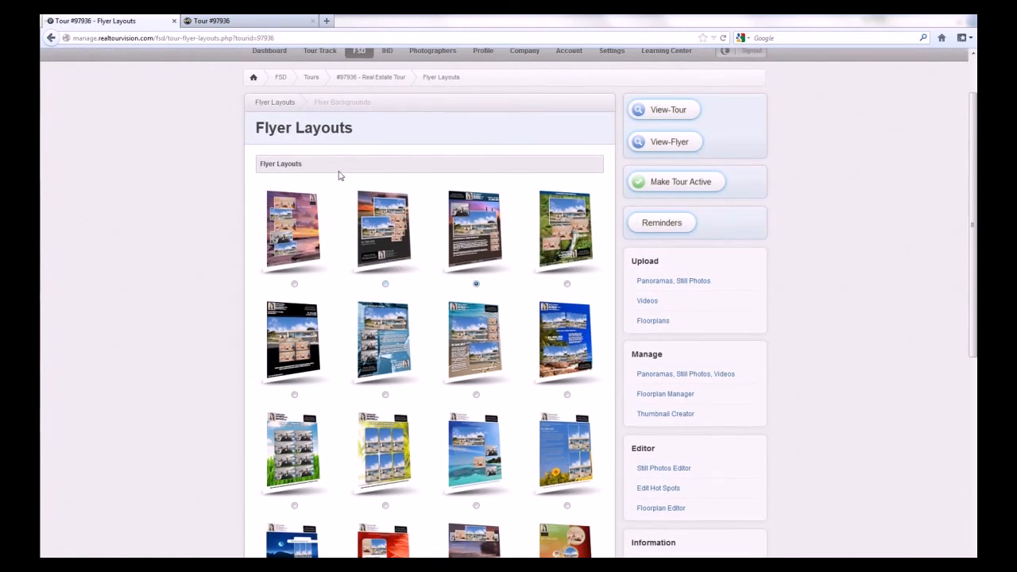
scroll(238, 249, down, 3)
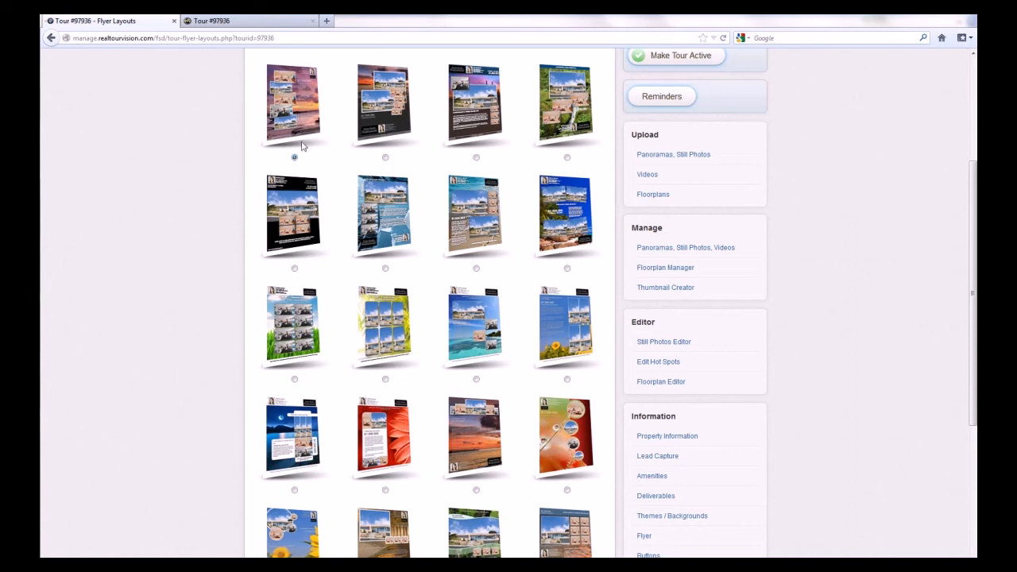
scroll(302, 141, down, 5)
click(584, 503)
scroll(600, 352, down, 3)
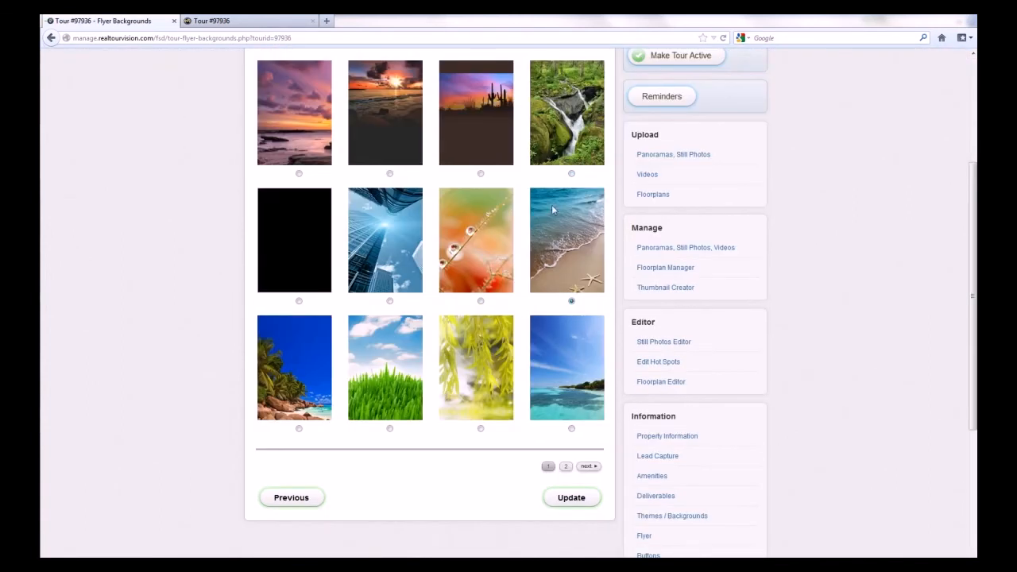
click(569, 498)
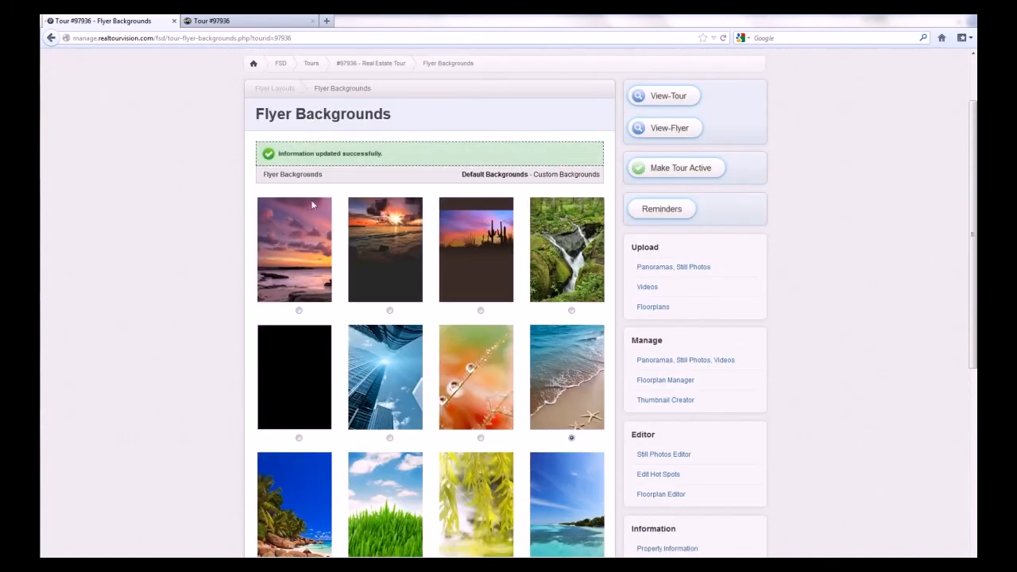
Refresh the flyer preview with the updated layout and return to the Flyer Backgrounds page
scroll(341, 157, up, 3)
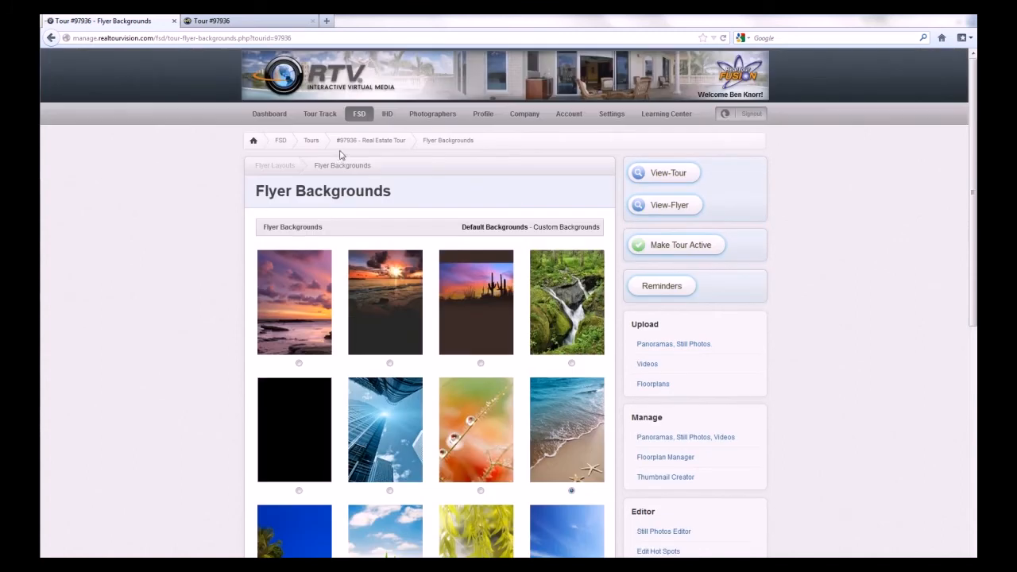
click(231, 22)
click(722, 39)
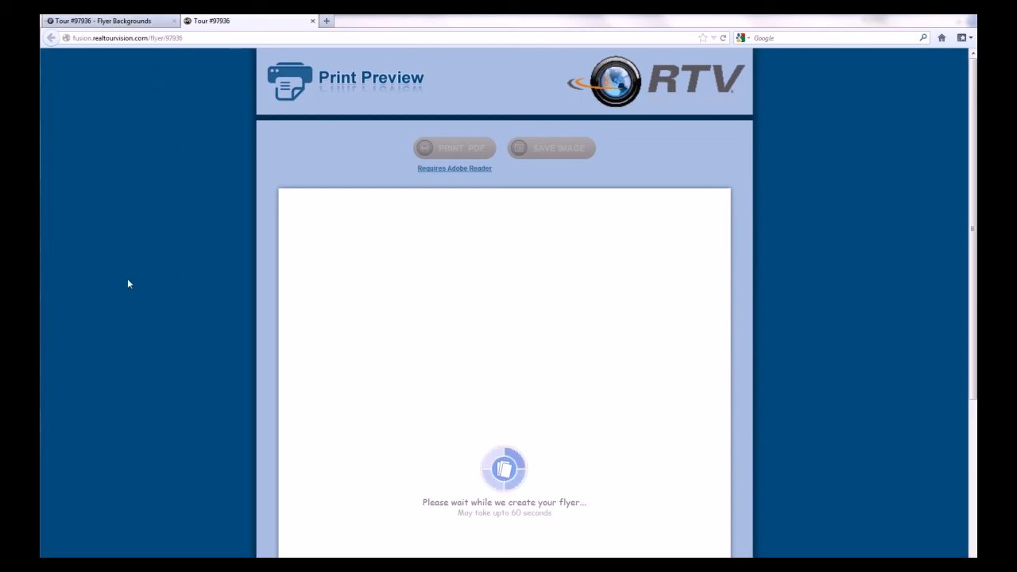
click(104, 20)
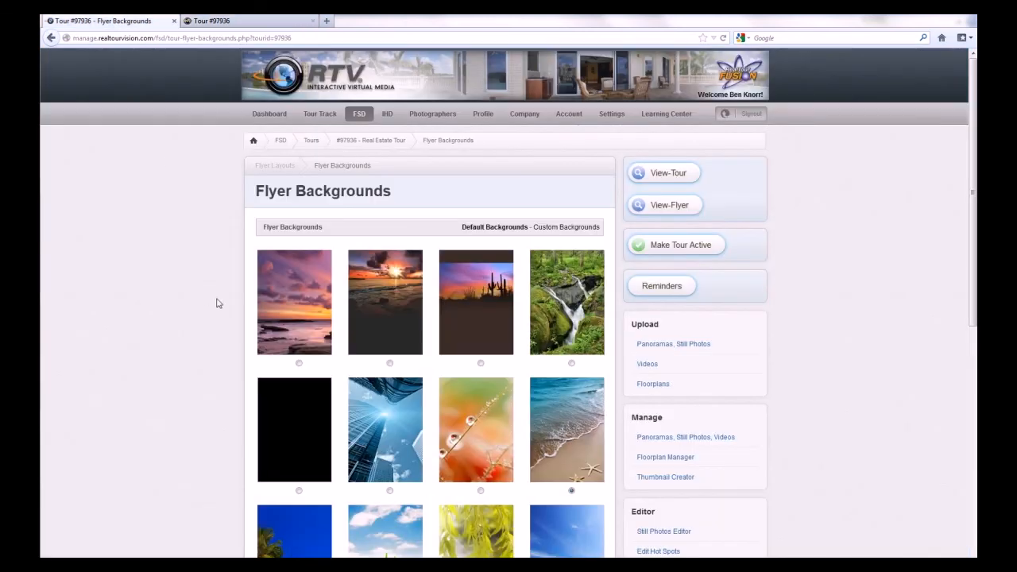
Open the generated flyer preview and examine its photo arrangement, realtor contact block, mobile tour code and virtual tour link
click(212, 23)
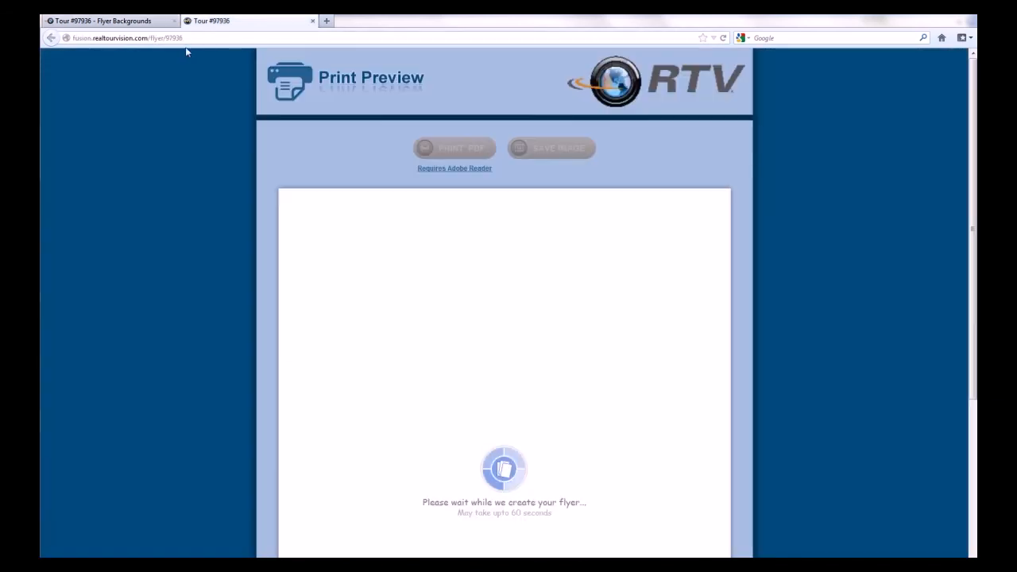
click(109, 22)
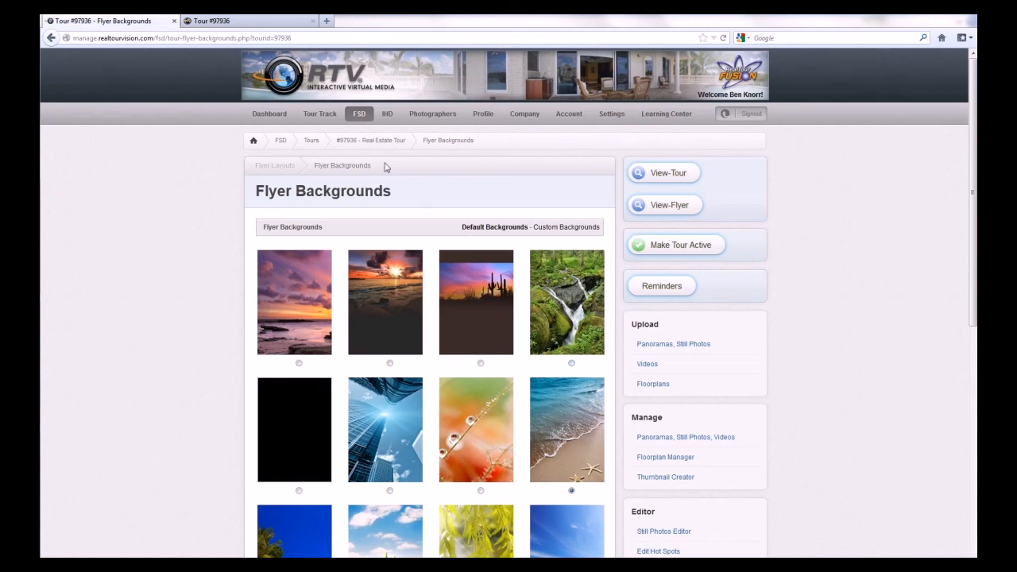
click(251, 21)
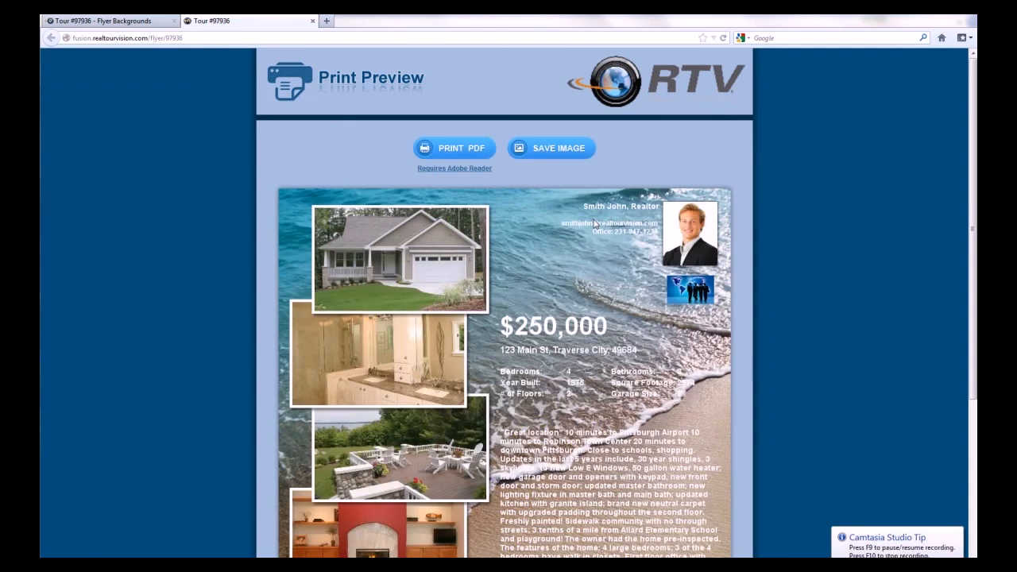
scroll(604, 231, down, 5)
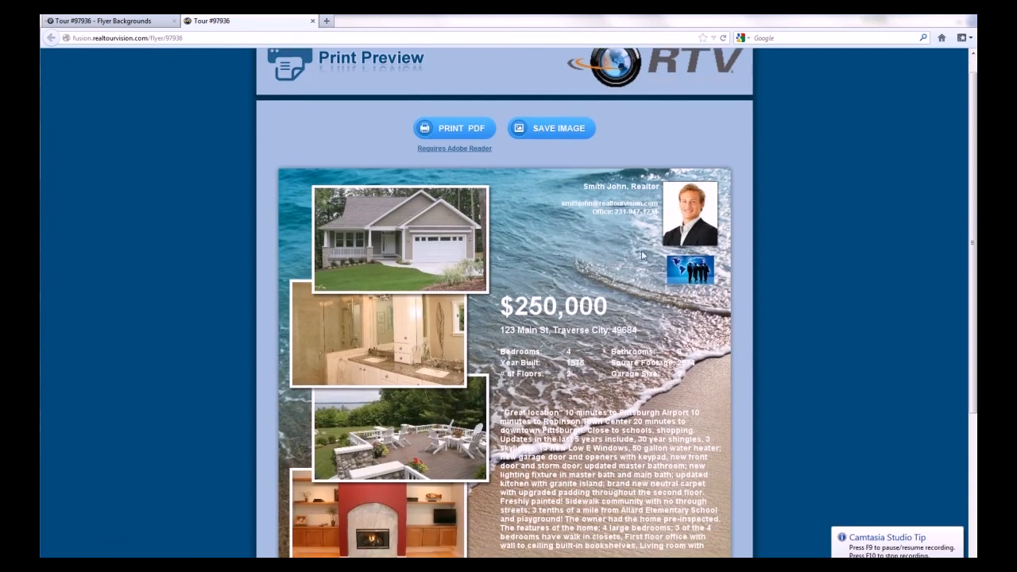
scroll(648, 250, down, 1)
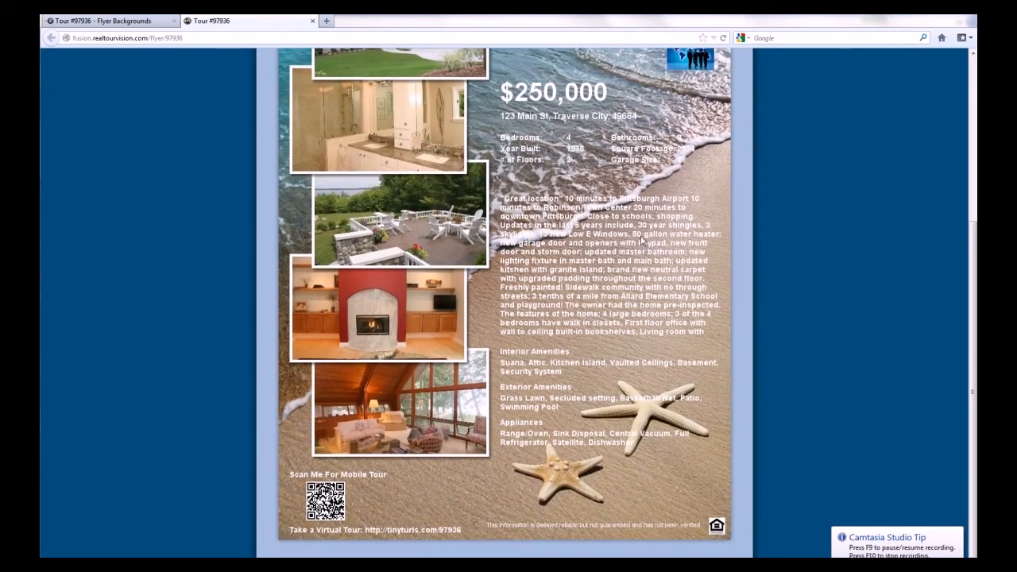
scroll(544, 279, up, 2)
scroll(538, 280, up, 3)
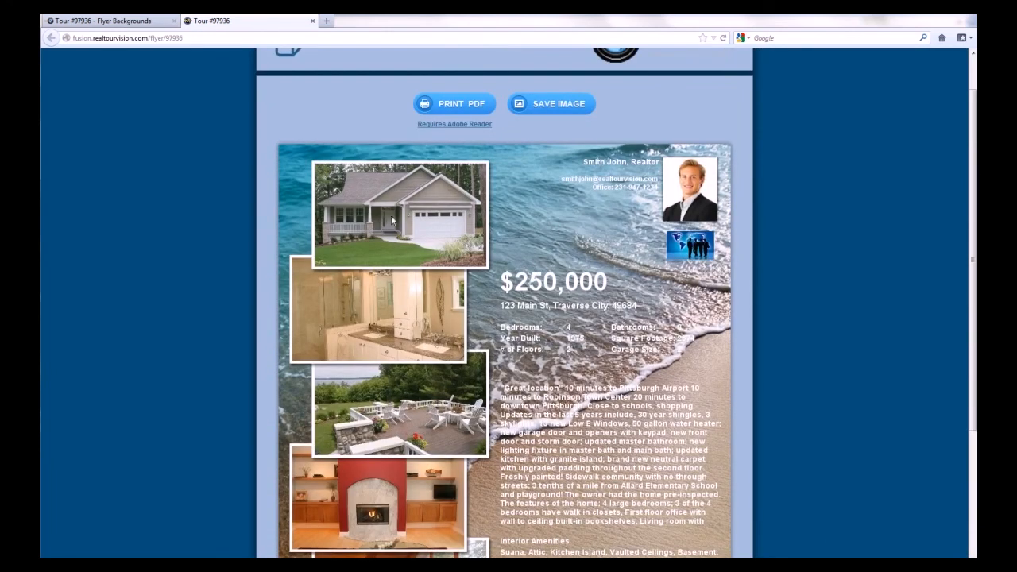
scroll(407, 162, down, 2)
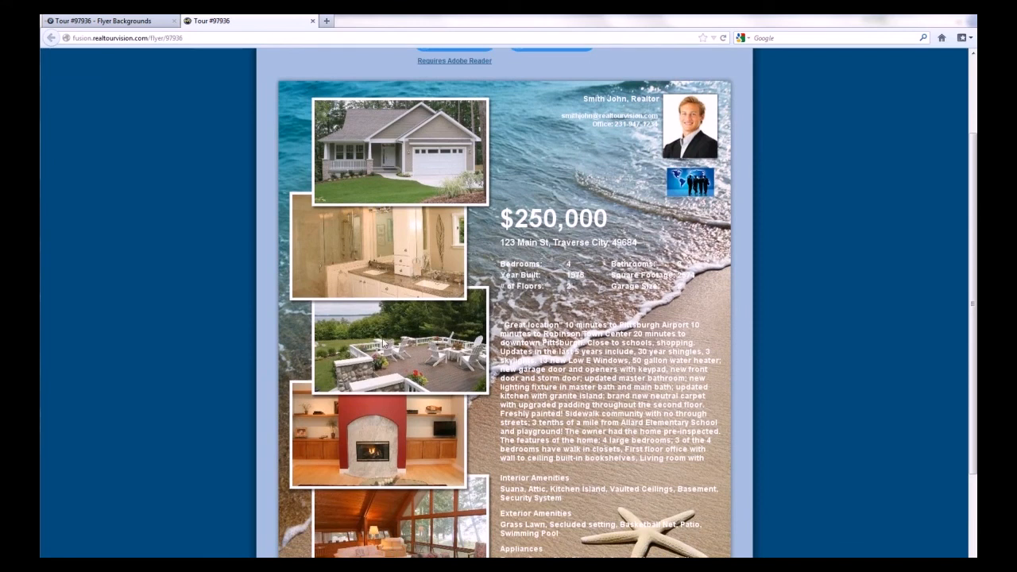
scroll(385, 347, down, 3)
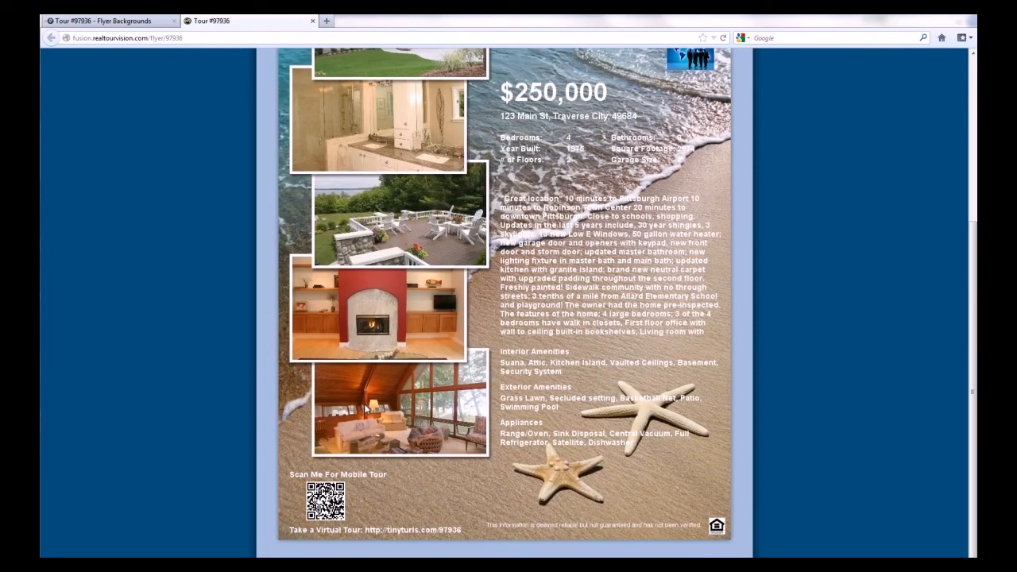
scroll(367, 409, up, 5)
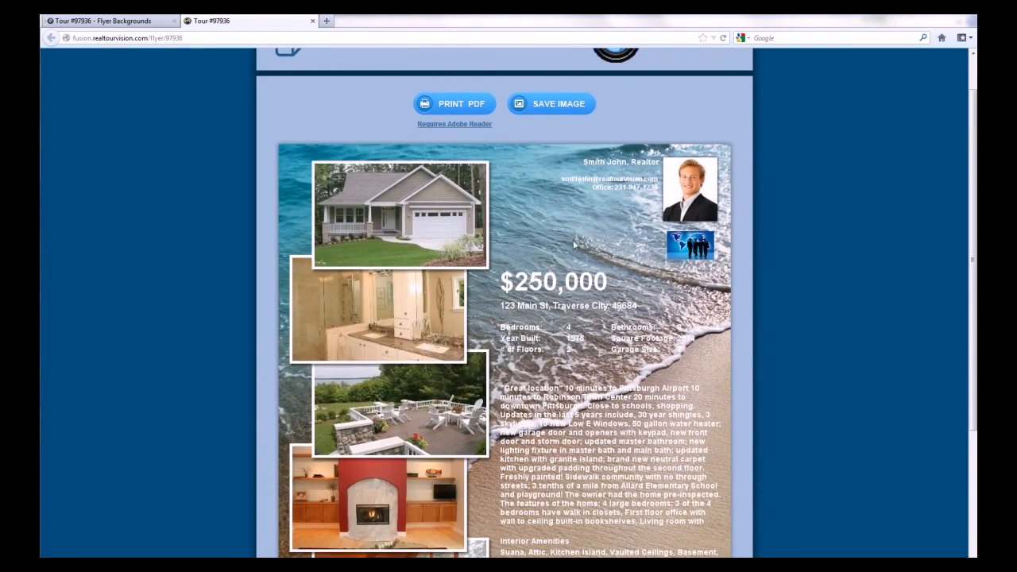
Review the flyer's price, property attributes, description, interior and exterior amenities and appliances
scroll(397, 315, down, 2)
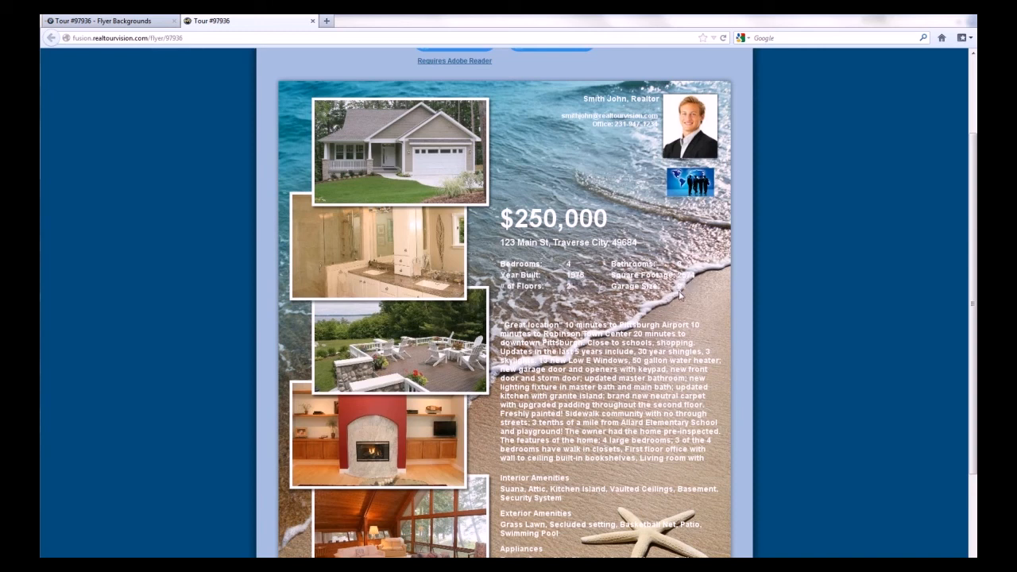
scroll(624, 307, down, 2)
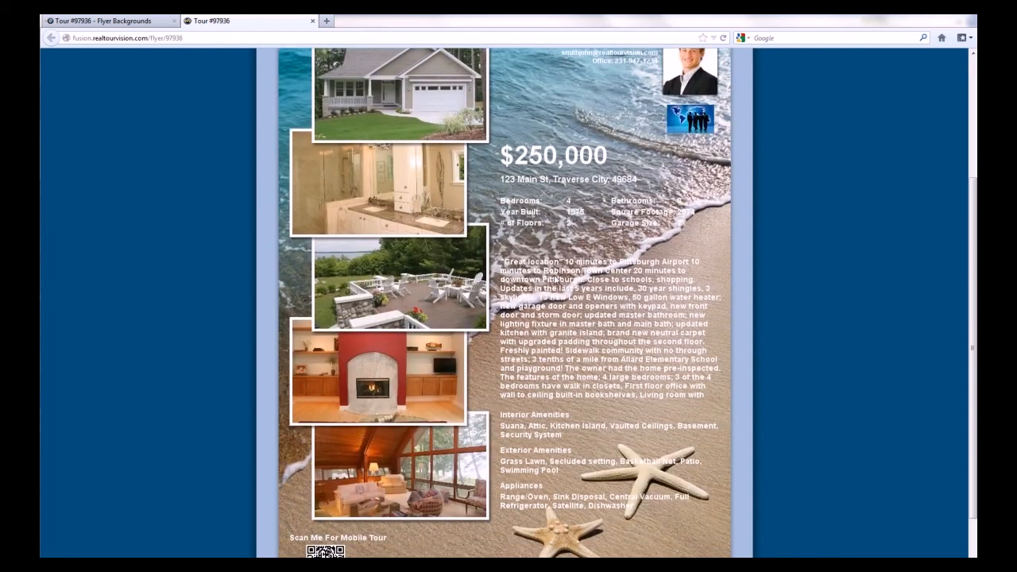
scroll(656, 384, down, 2)
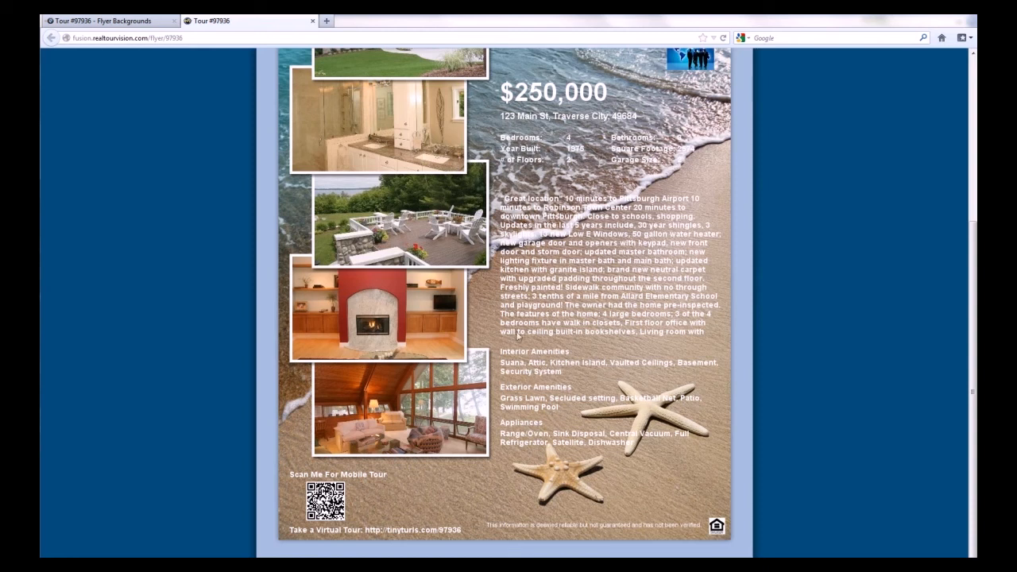
scroll(531, 225, up, 5)
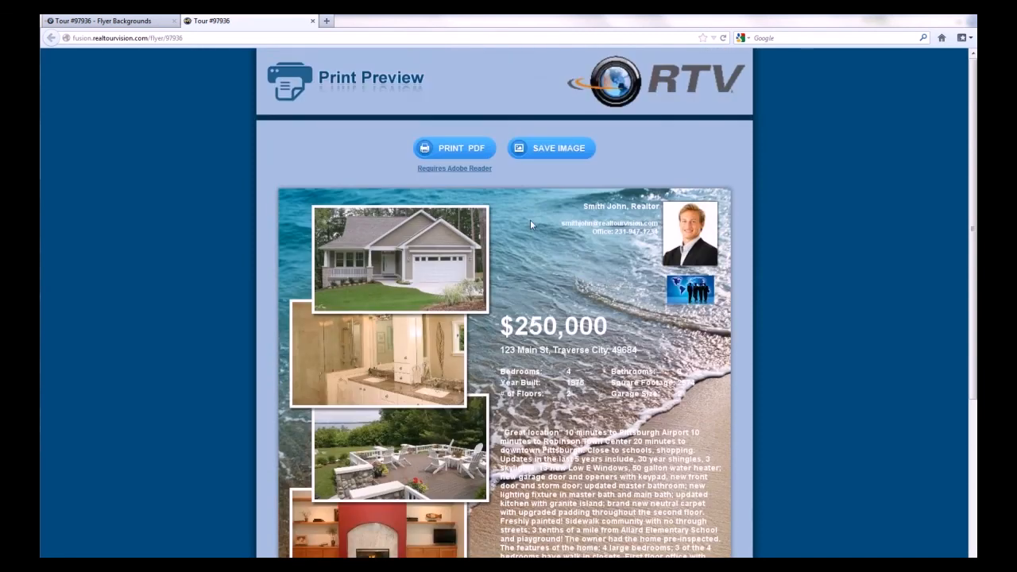
scroll(516, 409, down, 3)
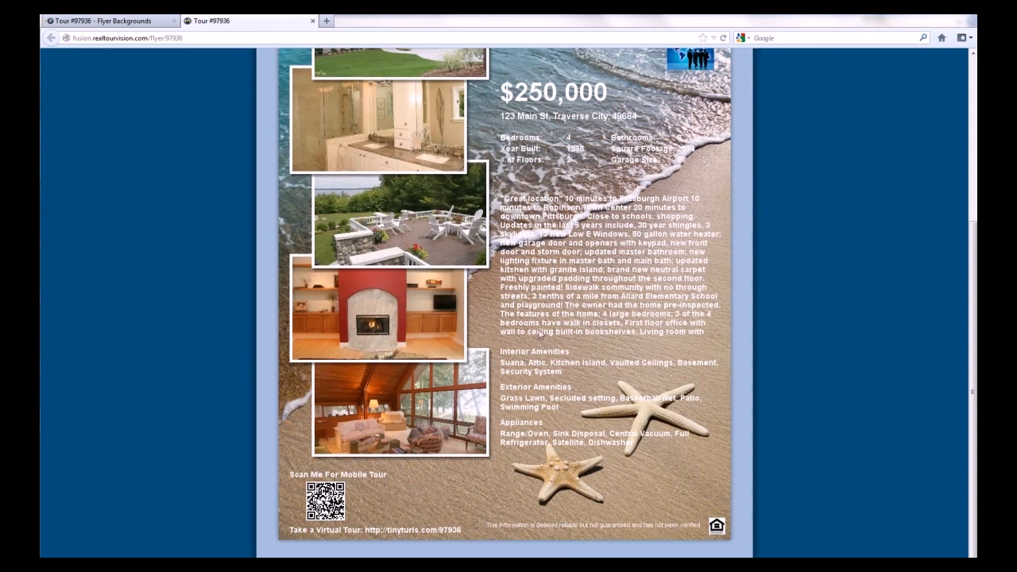
scroll(540, 341, up, 4)
scroll(607, 298, down, 3)
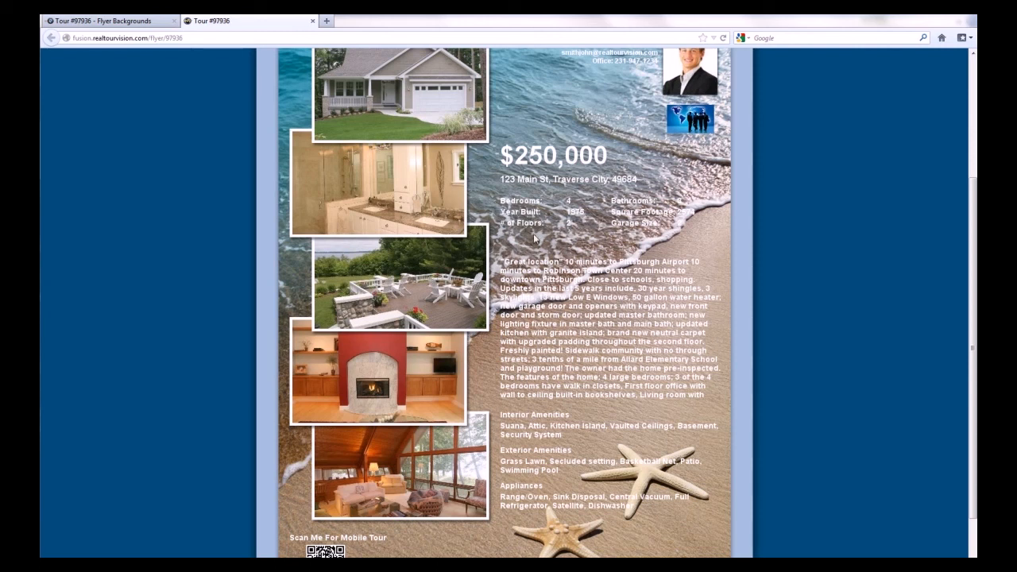
scroll(550, 325, down, 2)
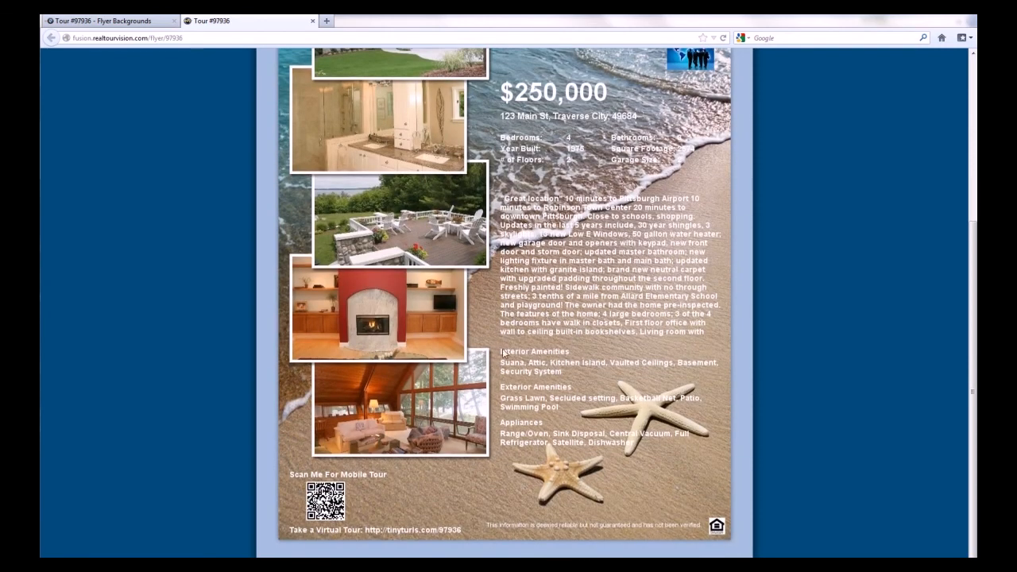
scroll(489, 312, up, 3)
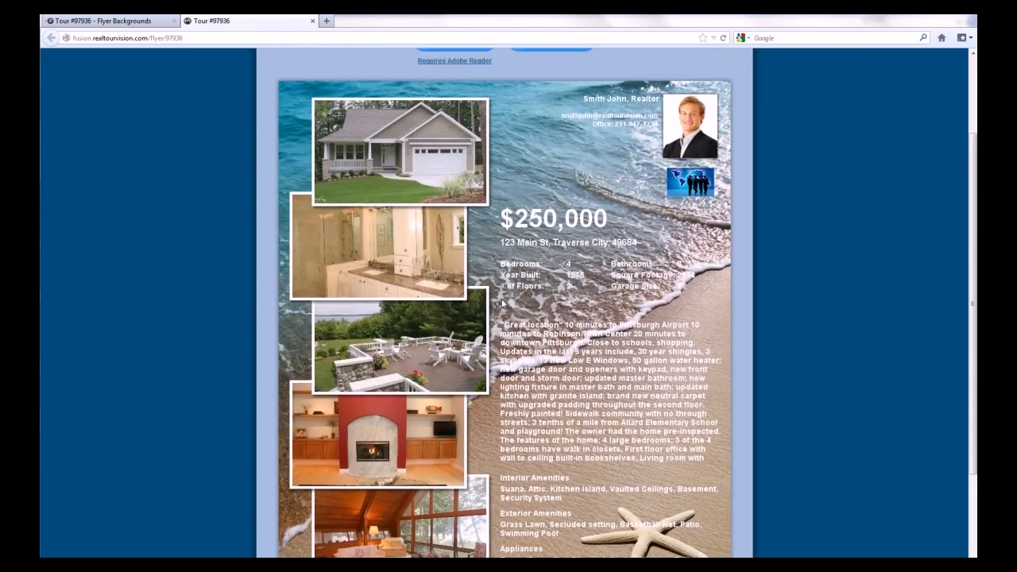
scroll(502, 303, down, 3)
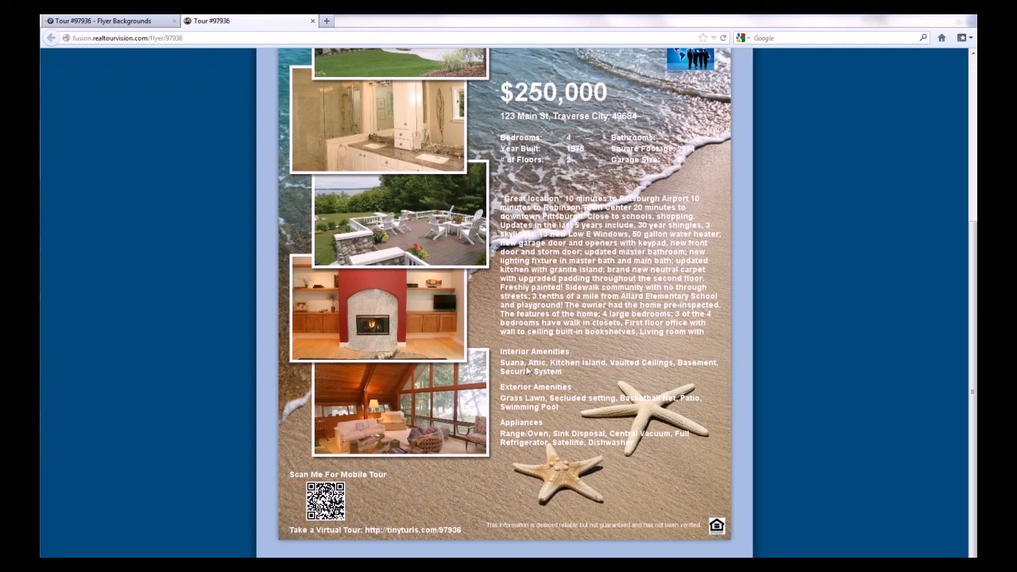
Compare the flyer's photo column with its text area and check the complete page from header to footer
scroll(622, 267, up, 3)
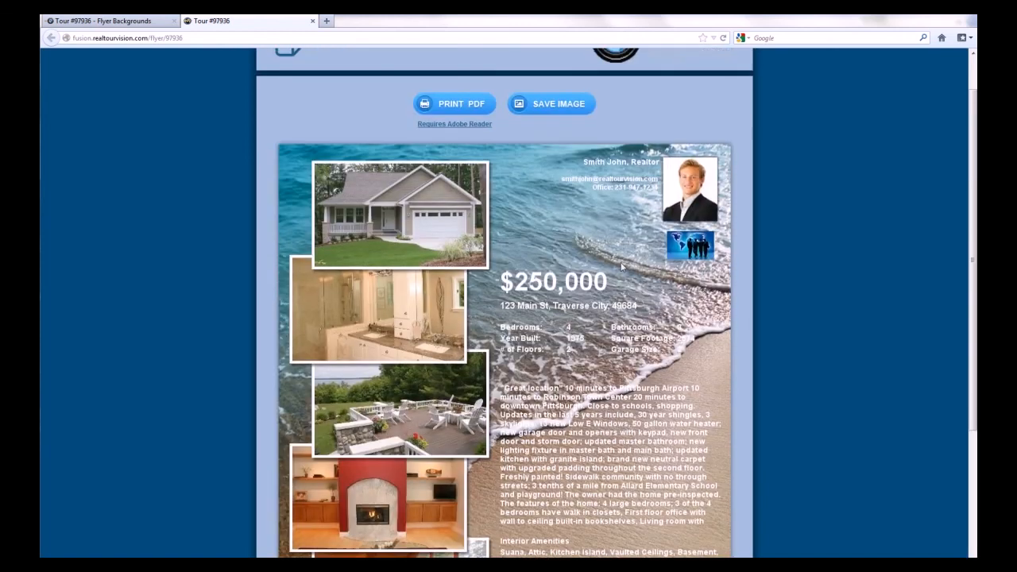
scroll(423, 268, down, 3)
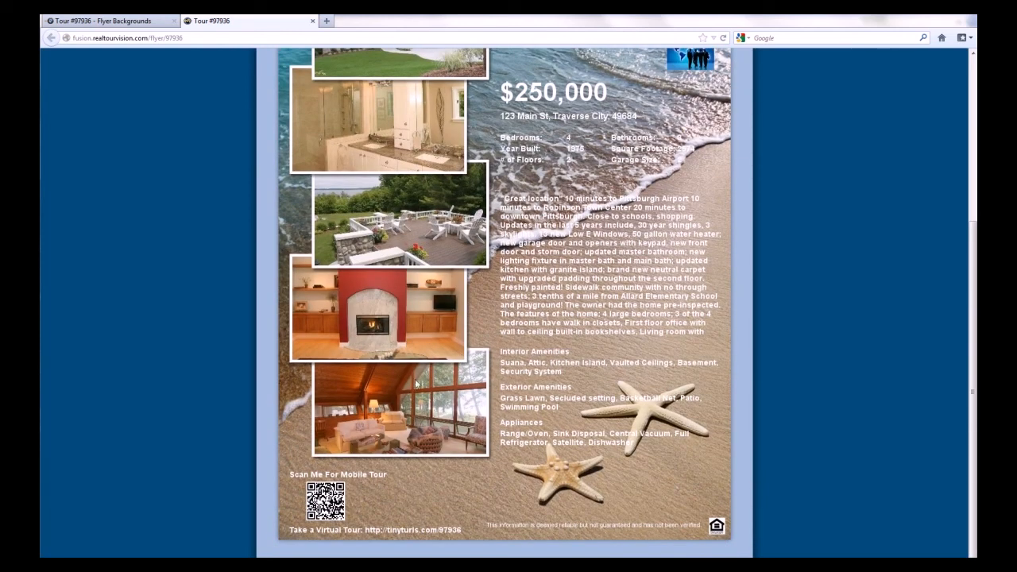
scroll(550, 295, up, 1)
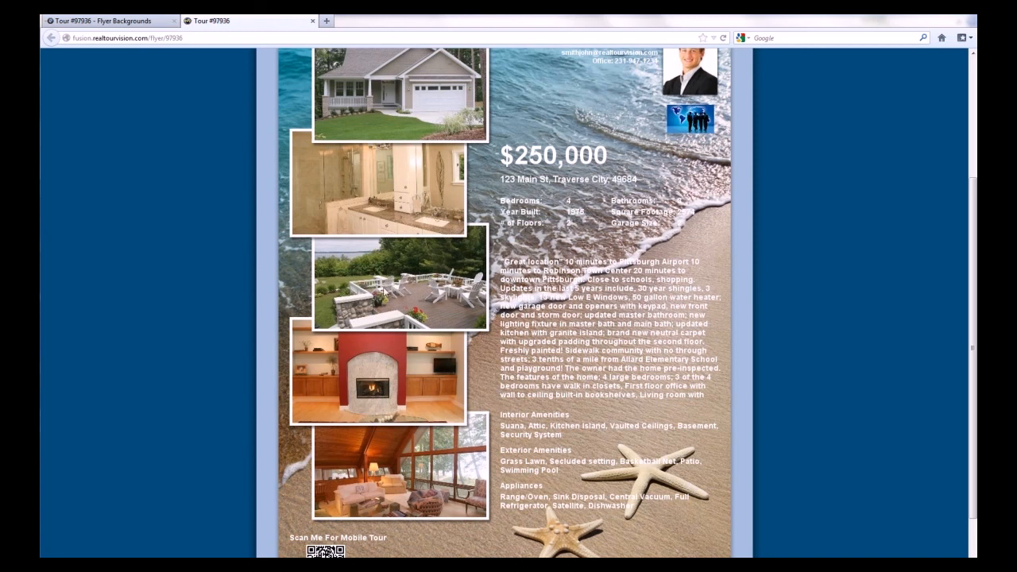
scroll(494, 520, down, 1)
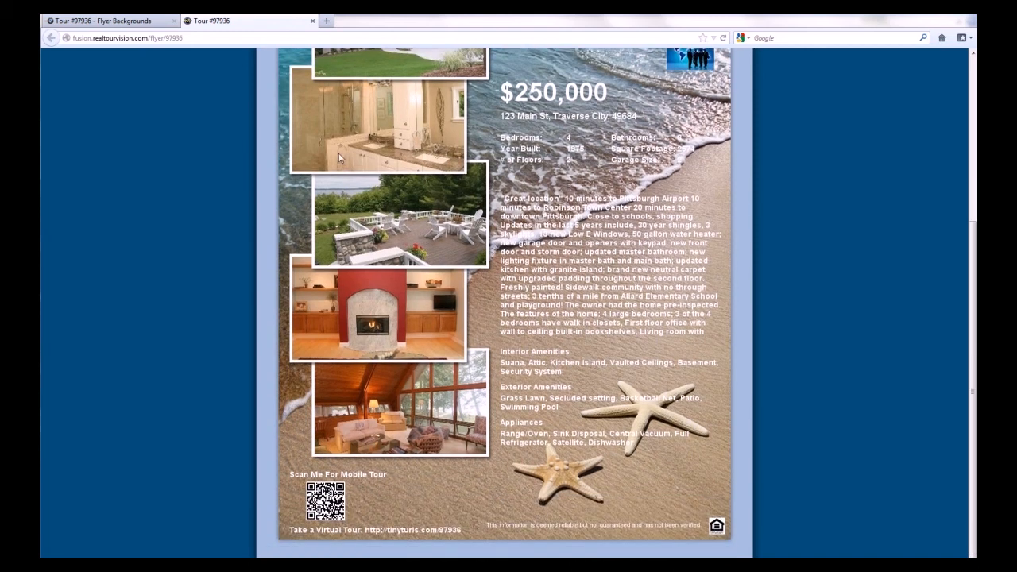
scroll(395, 237, up, 1)
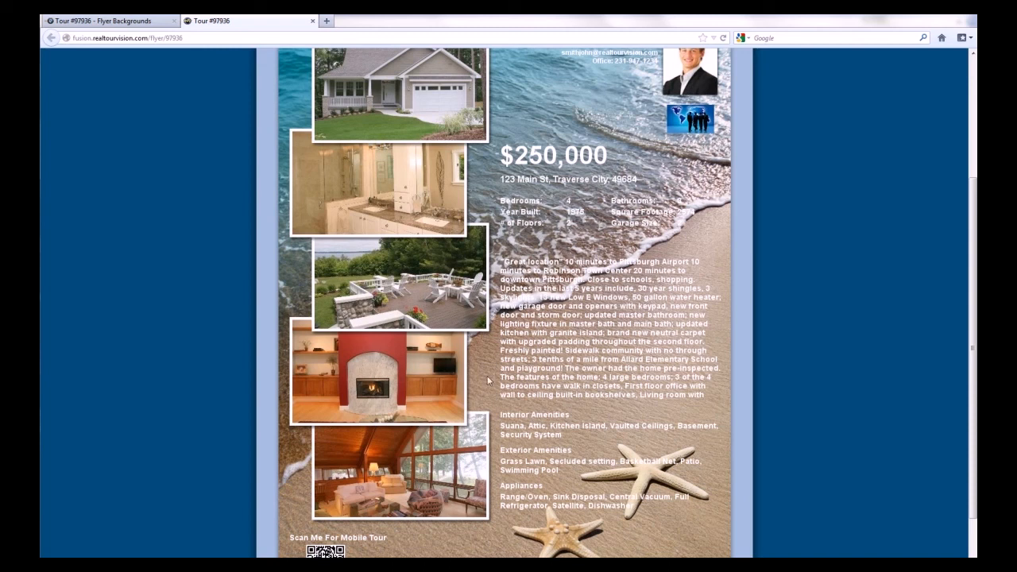
scroll(589, 286, up, 3)
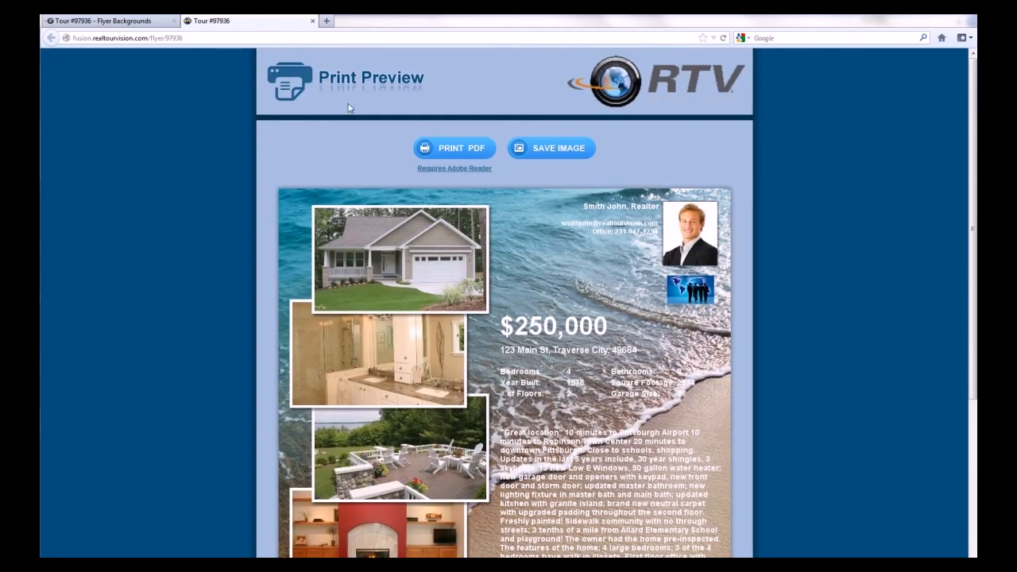
scroll(479, 311, down, 3)
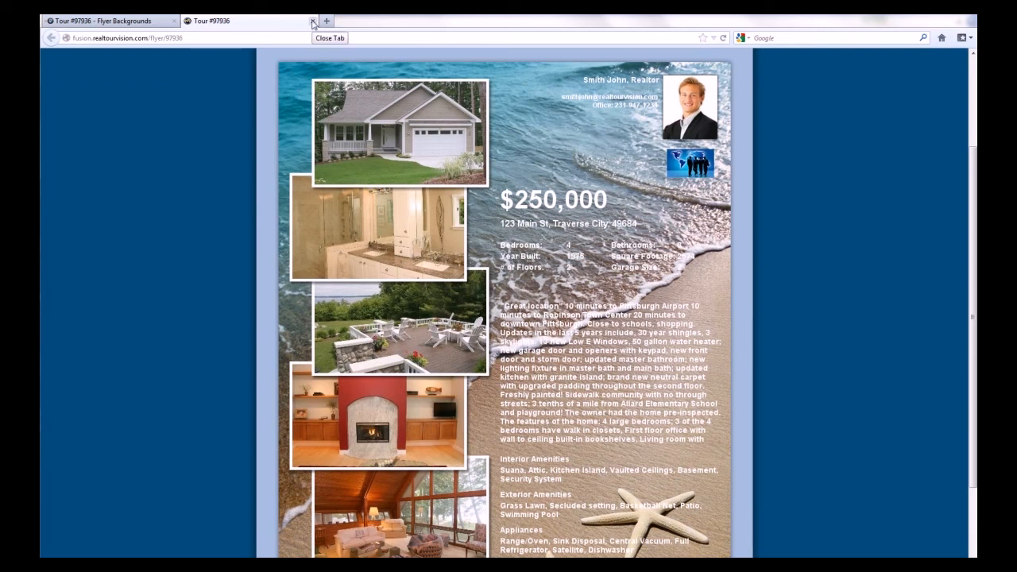
scroll(413, 183, down, 3)
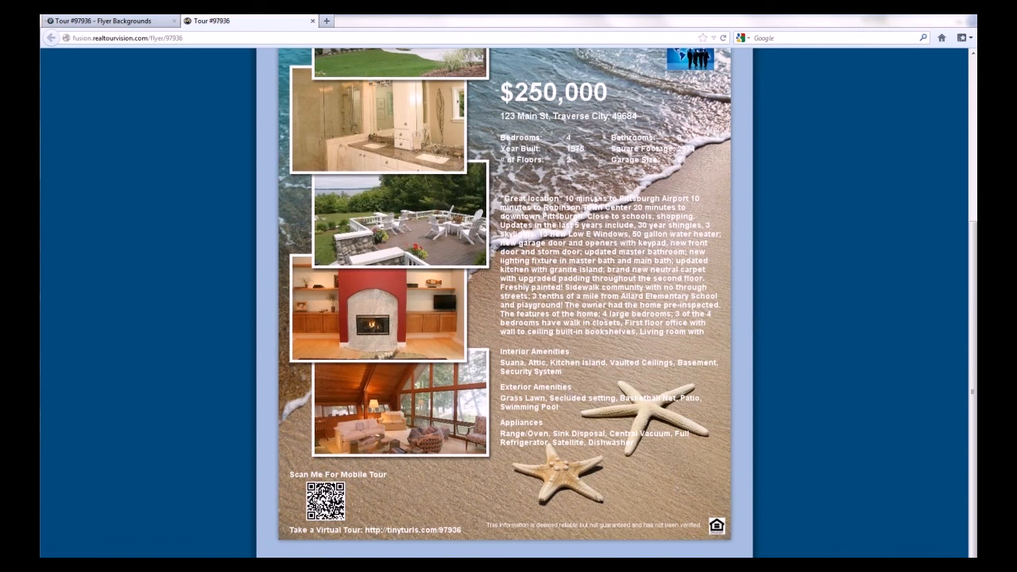
scroll(590, 241, up, 4)
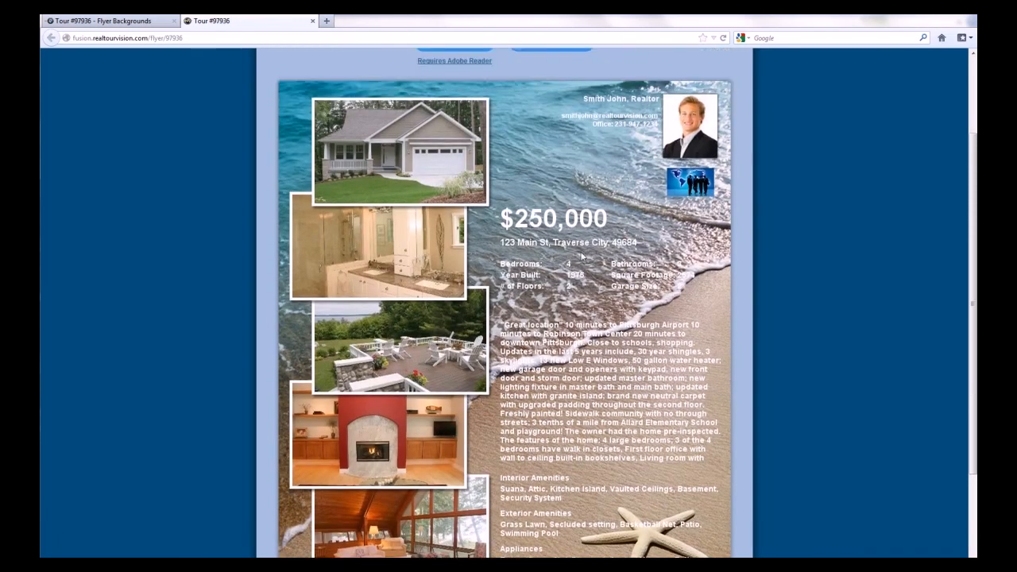
scroll(448, 254, down, 3)
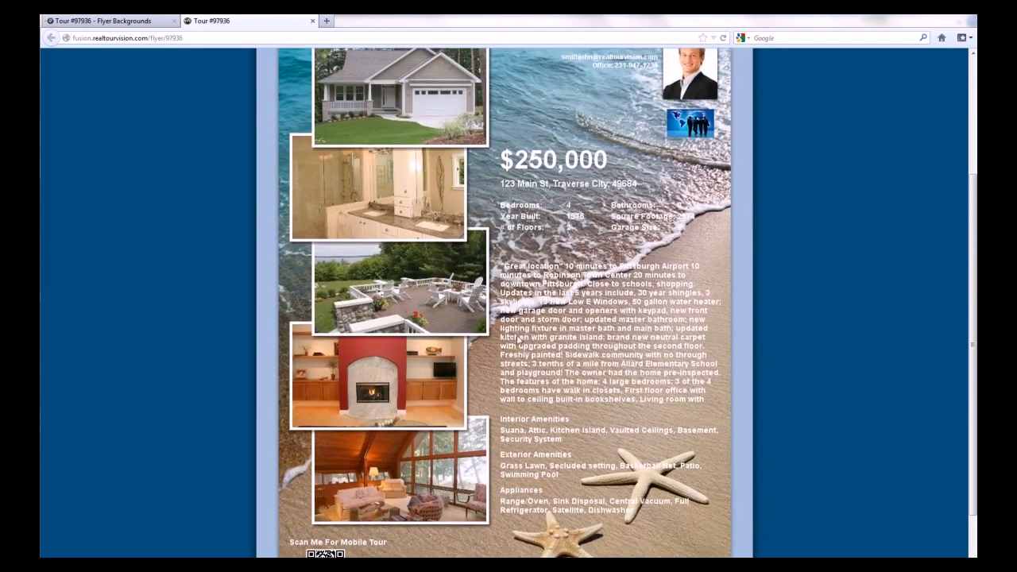
scroll(555, 379, up, 4)
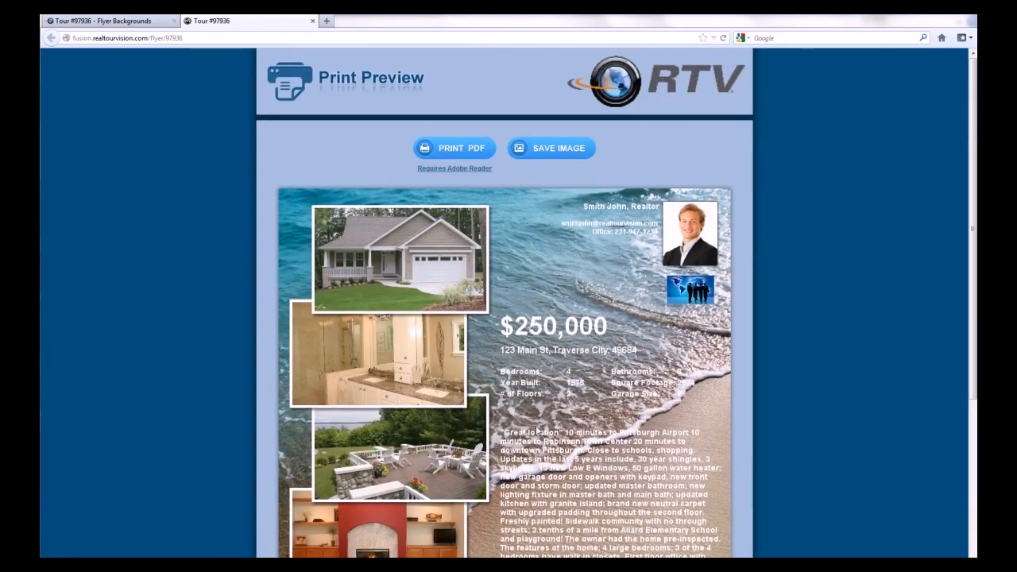
scroll(558, 400, down, 3)
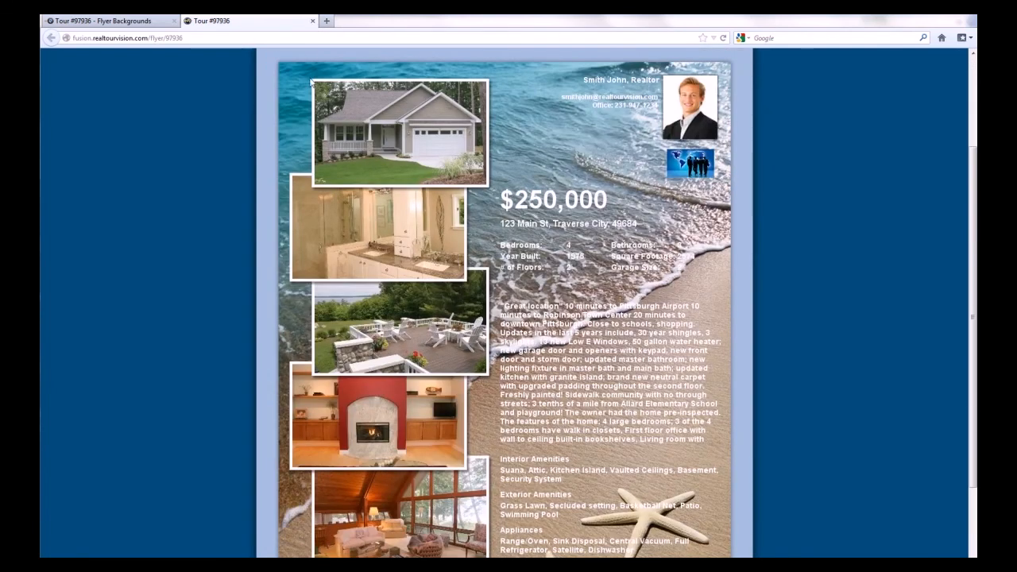
Close the flyer print preview and return to the Flyer Backgrounds page
click(312, 20)
scroll(451, 289, down, 3)
scroll(504, 509, up, 5)
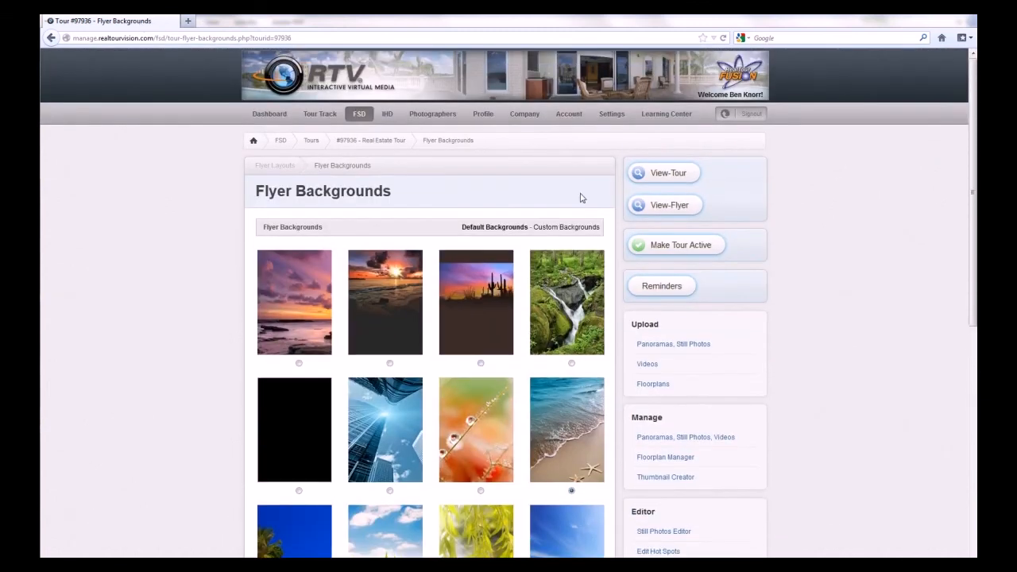